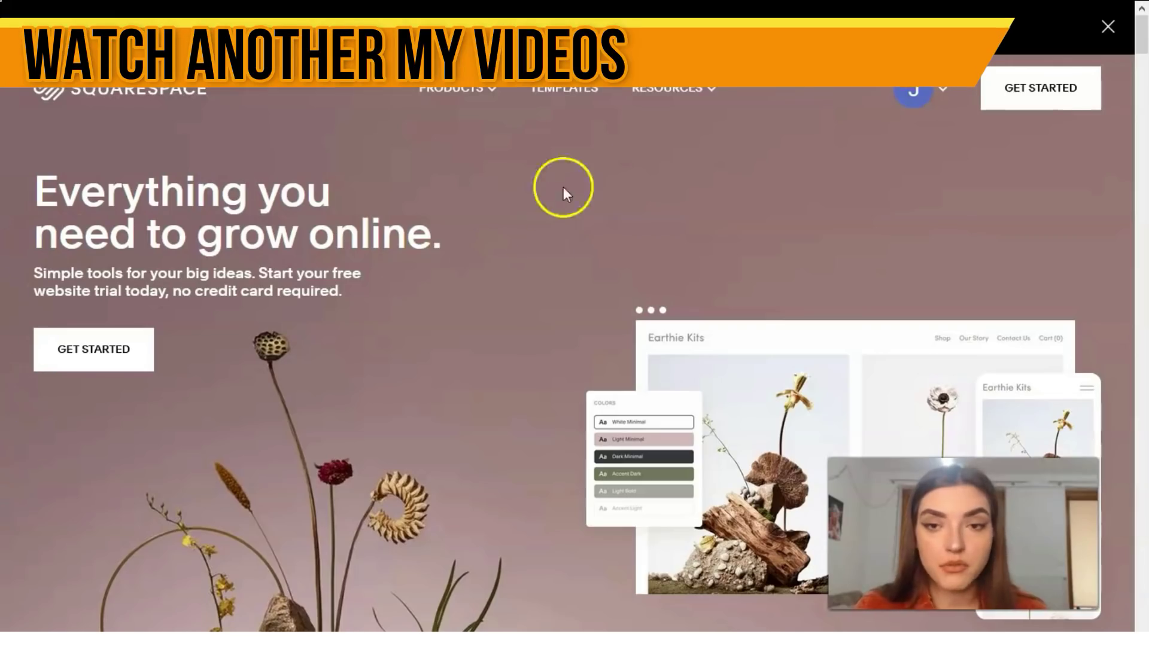
Open the template gallery, hide the filter panel, and scroll the Popular Designs results to the Noll card.
click(565, 96)
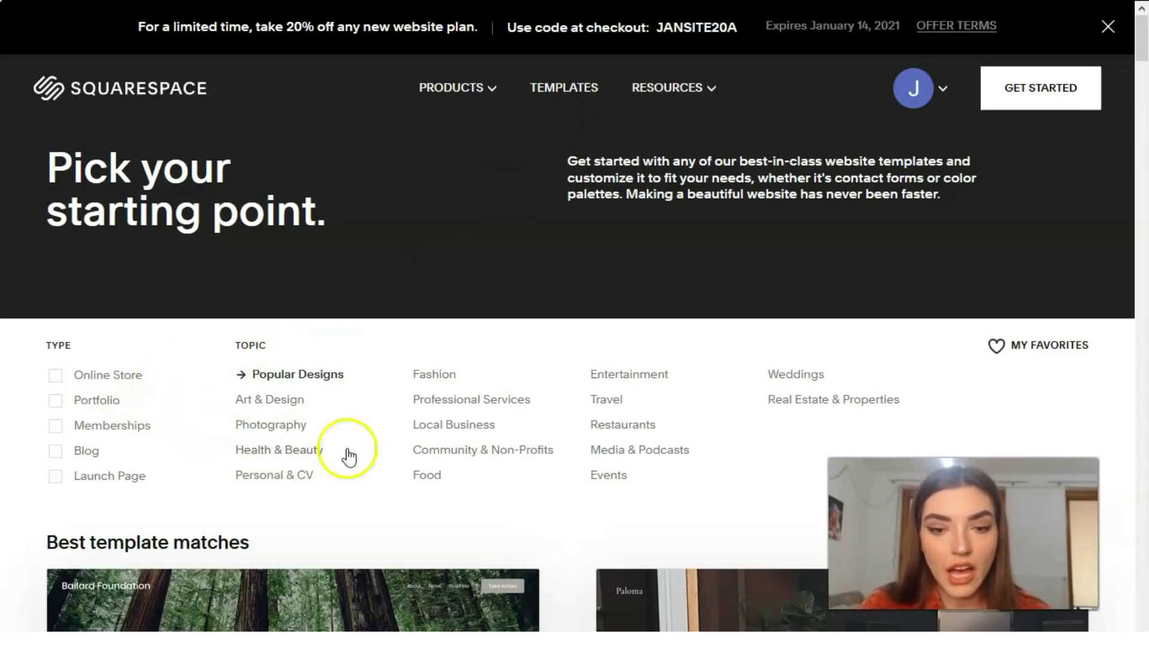
scroll(492, 469, down, 3)
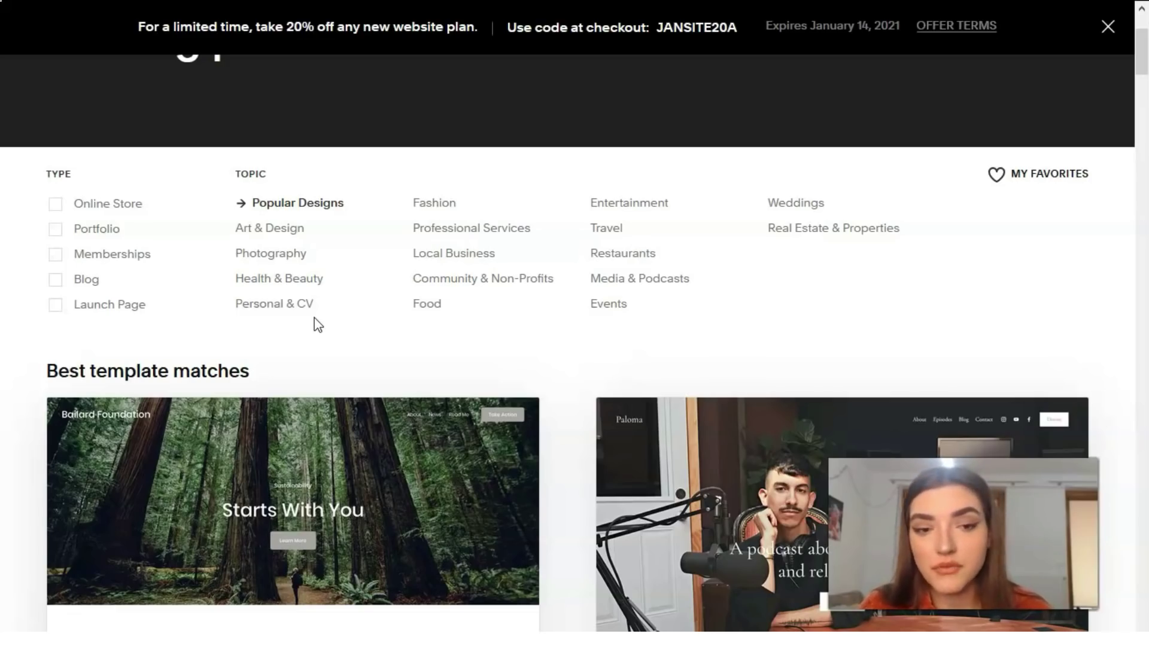
scroll(305, 295, down, 10)
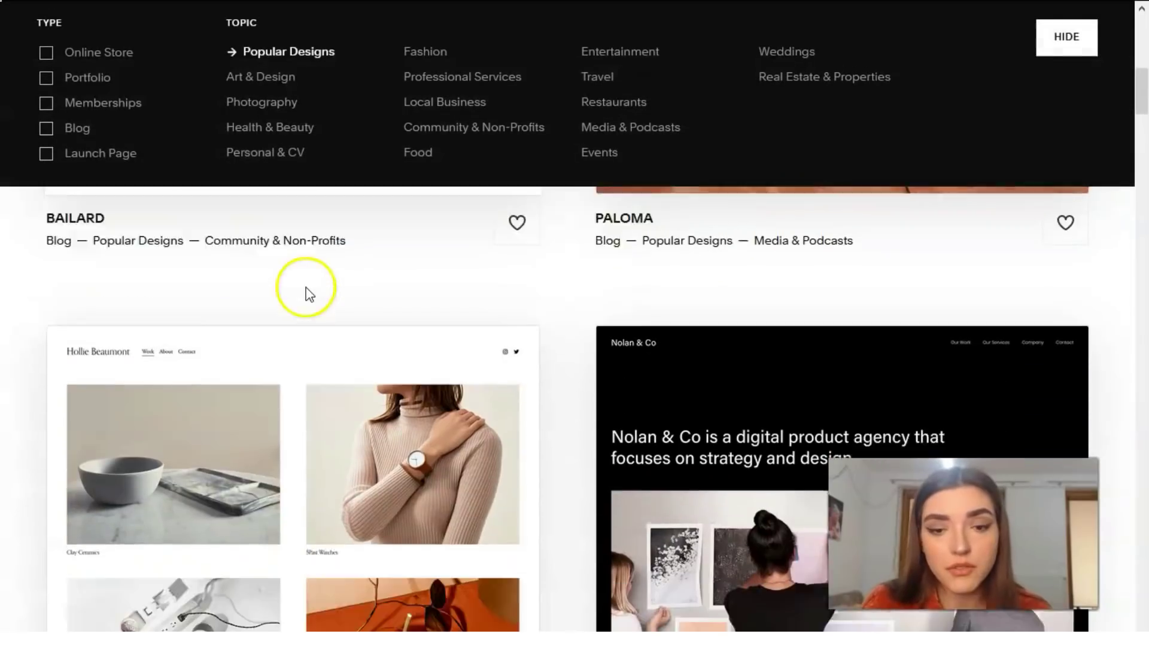
scroll(308, 295, down, 8)
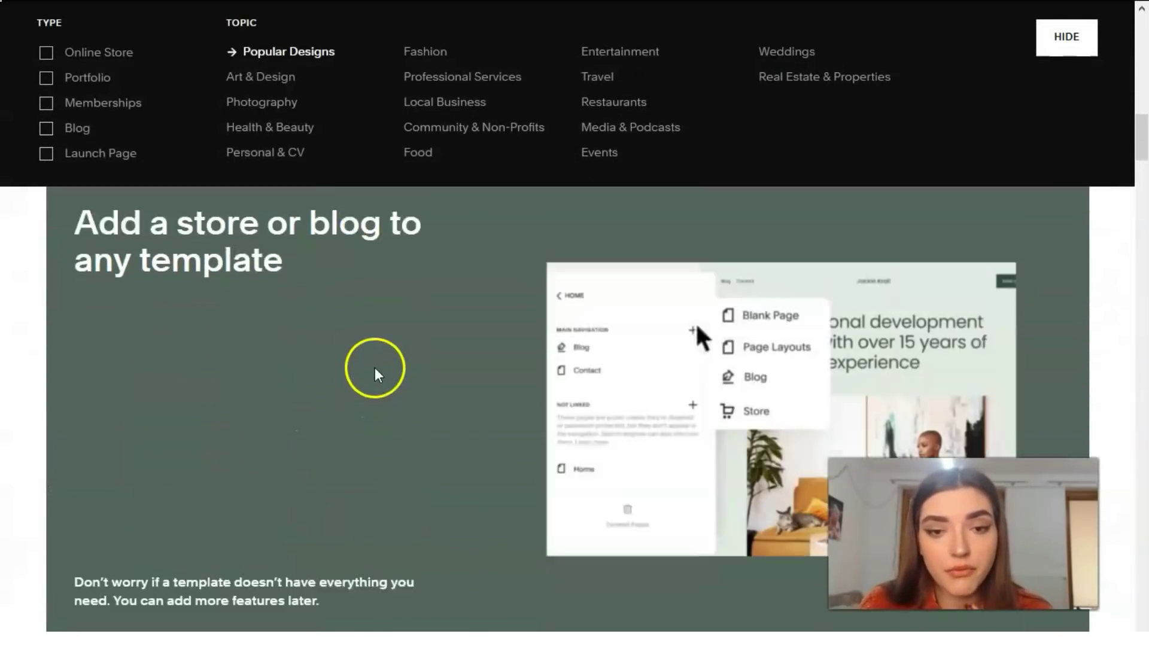
scroll(358, 439, down, 7)
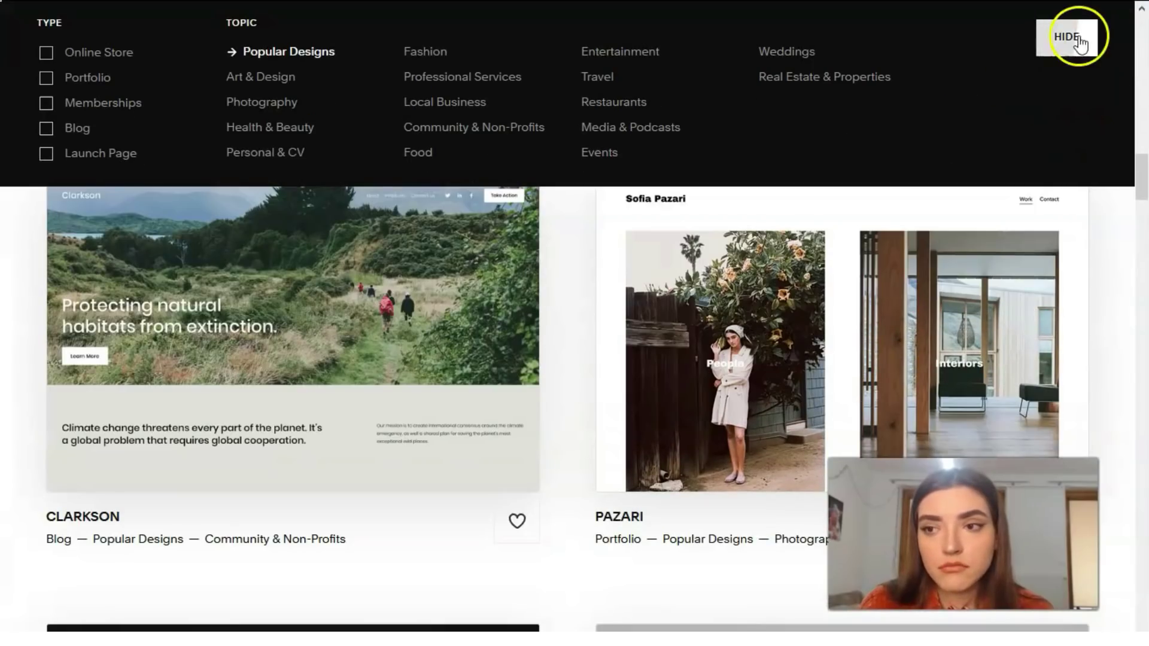
click(1080, 41)
scroll(321, 230, down, 5)
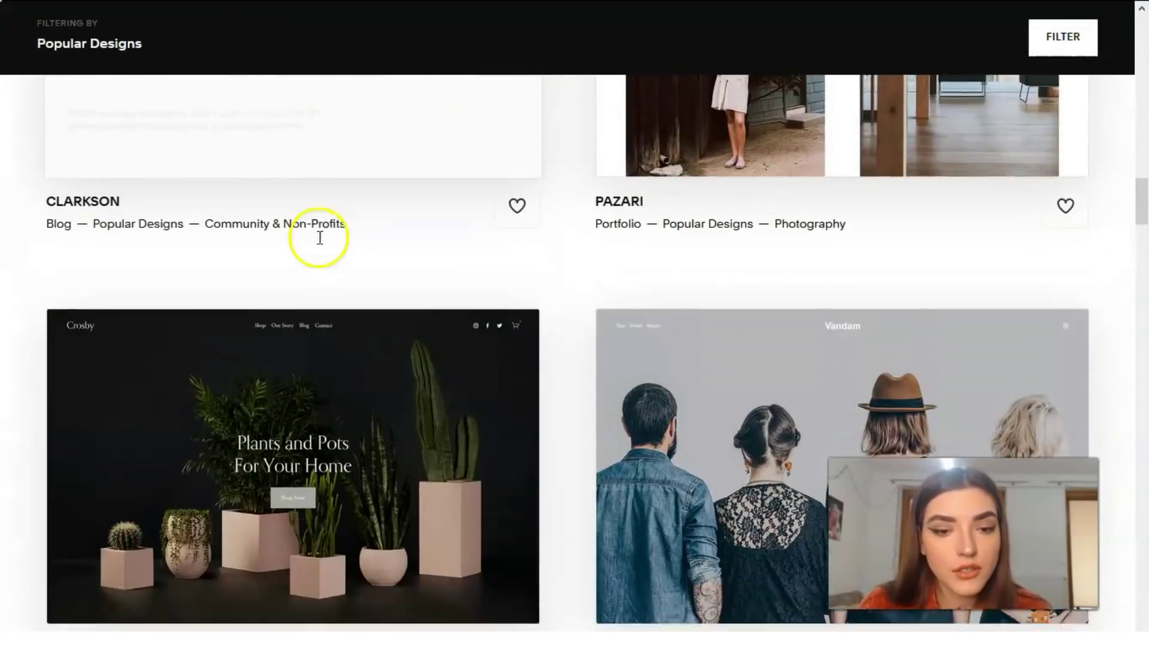
scroll(318, 239, down, 5)
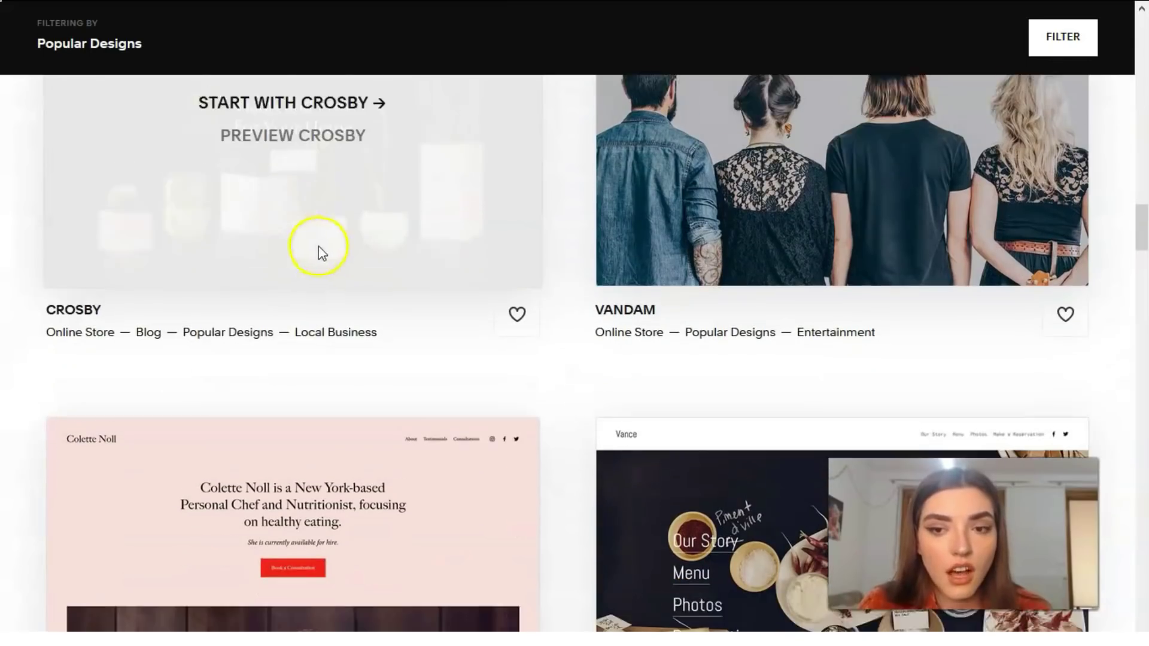
scroll(718, 252, down, 4)
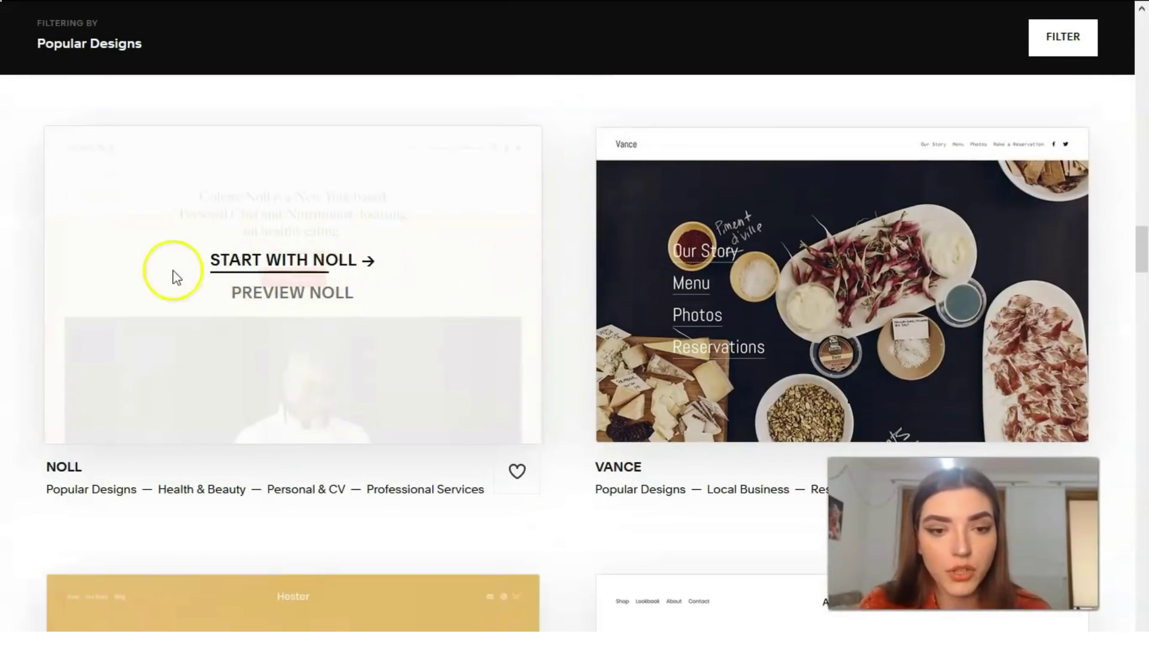
Preview Noll on desktop and scroll through its personal chef and nutritionist demo homepage.
click(307, 306)
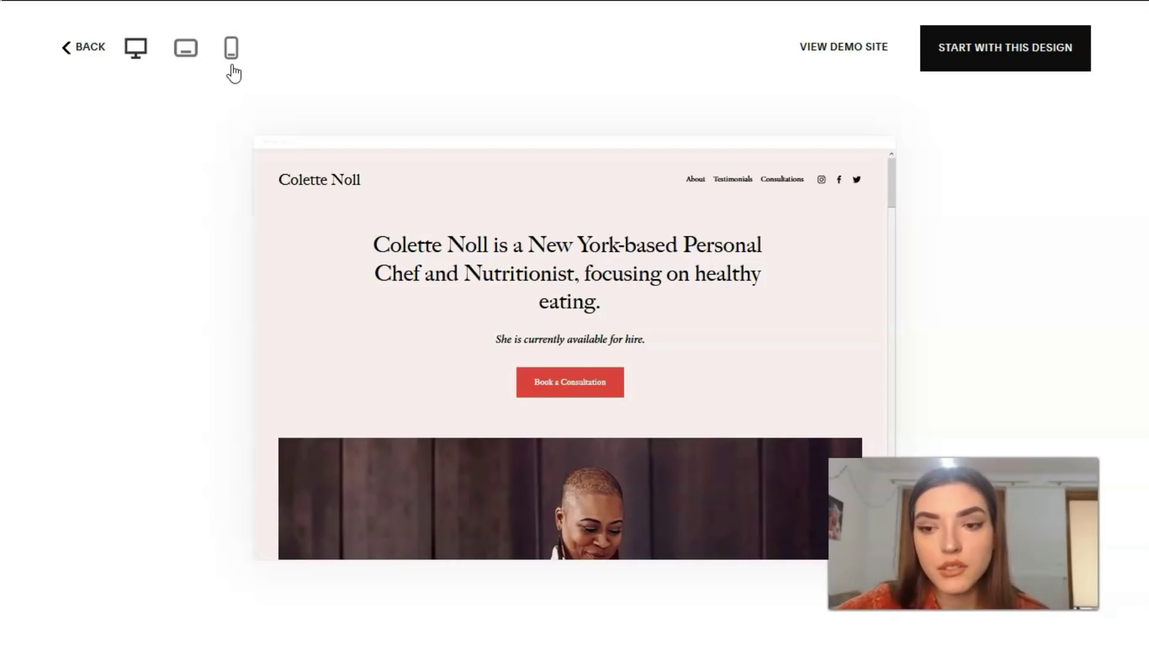
scroll(397, 289, down, 3)
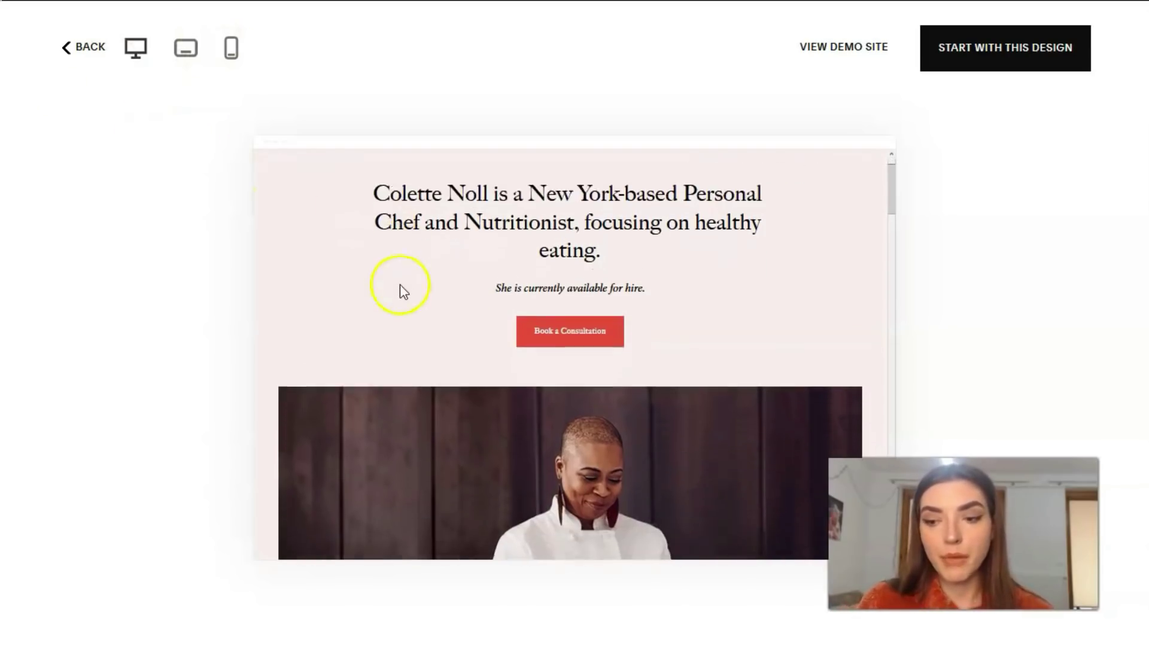
scroll(401, 302, down, 2)
scroll(396, 331, down, 15)
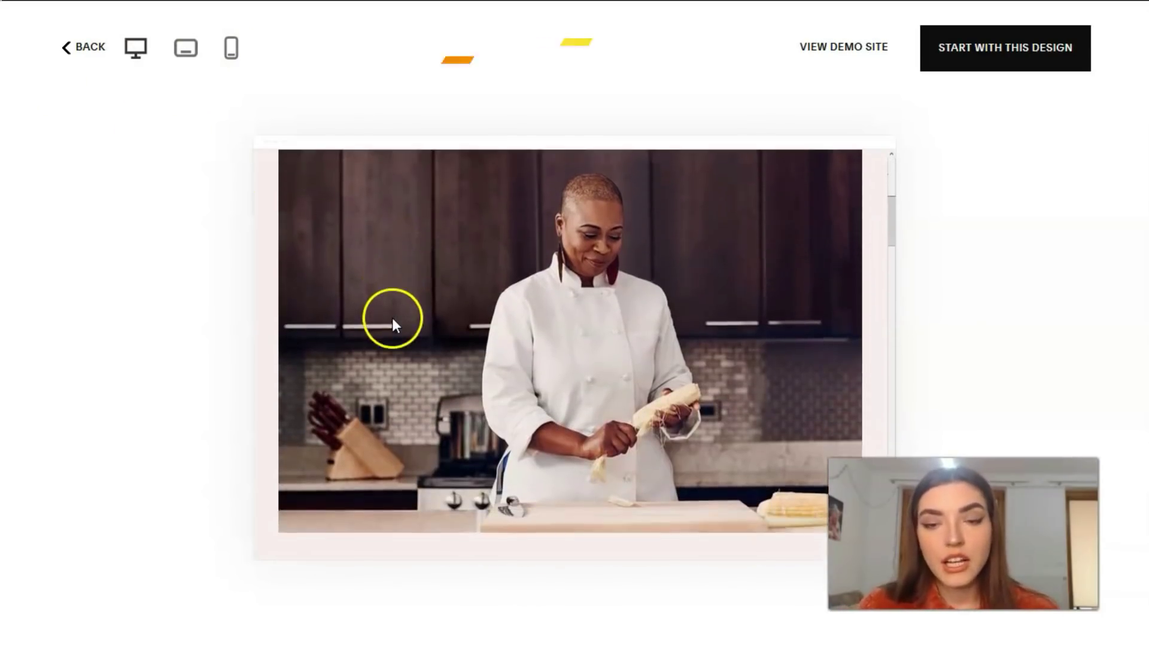
scroll(391, 317, down, 12)
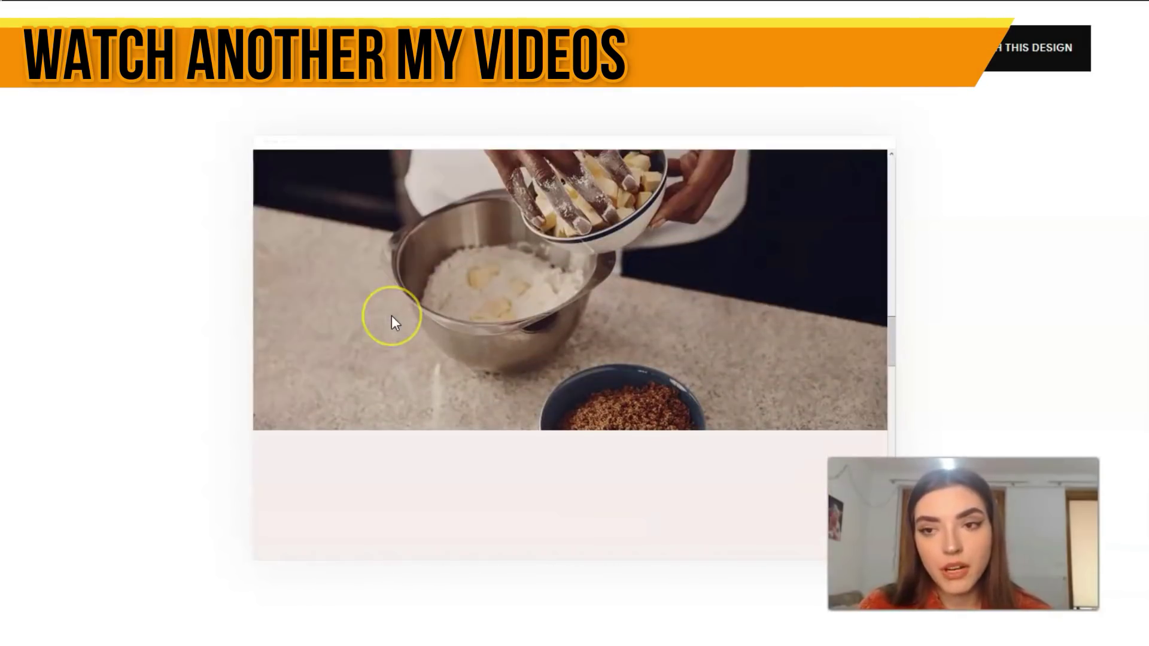
scroll(395, 320, down, 10)
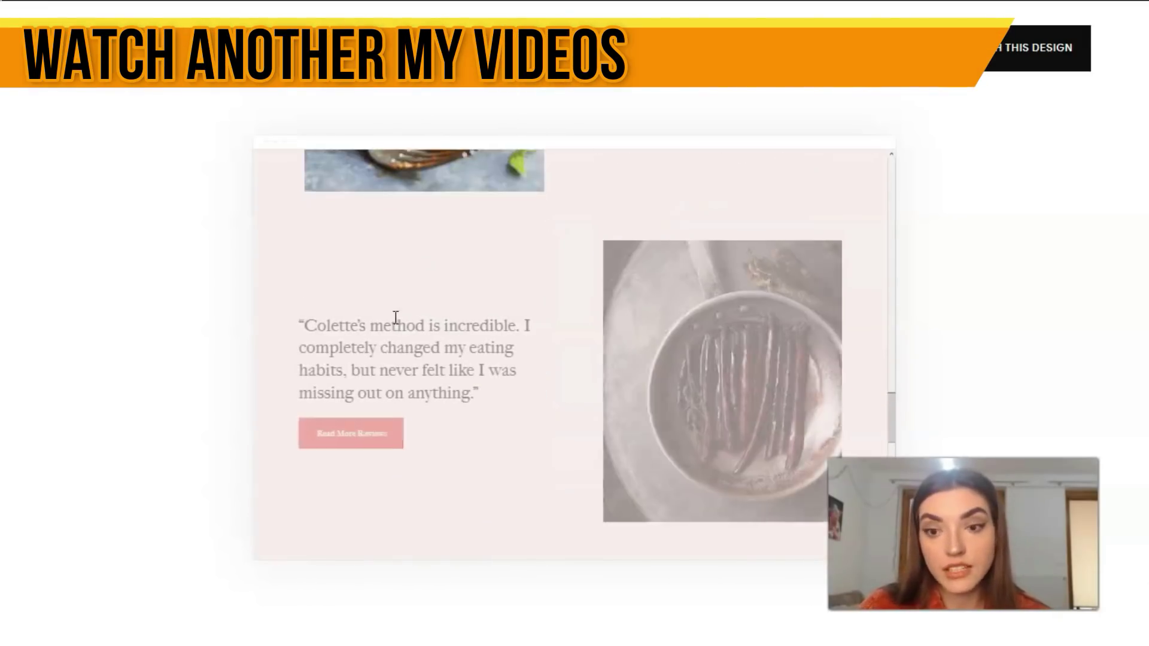
scroll(397, 323, up, 3)
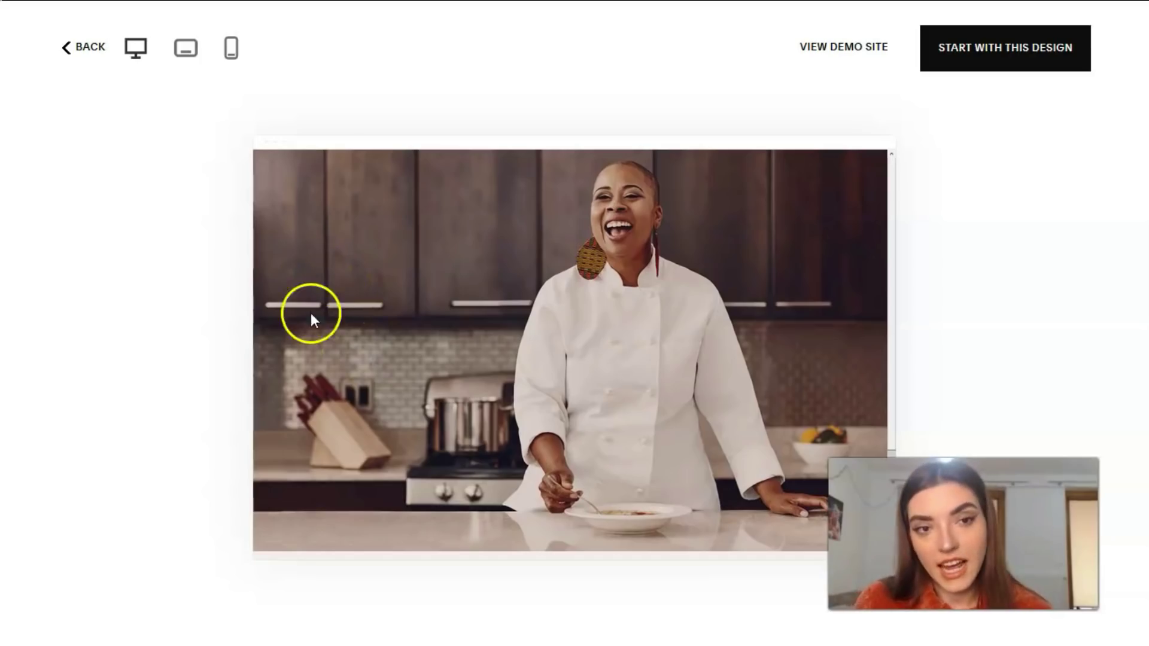
Switch the Noll preview to tablet width, then to phone width.
click(179, 50)
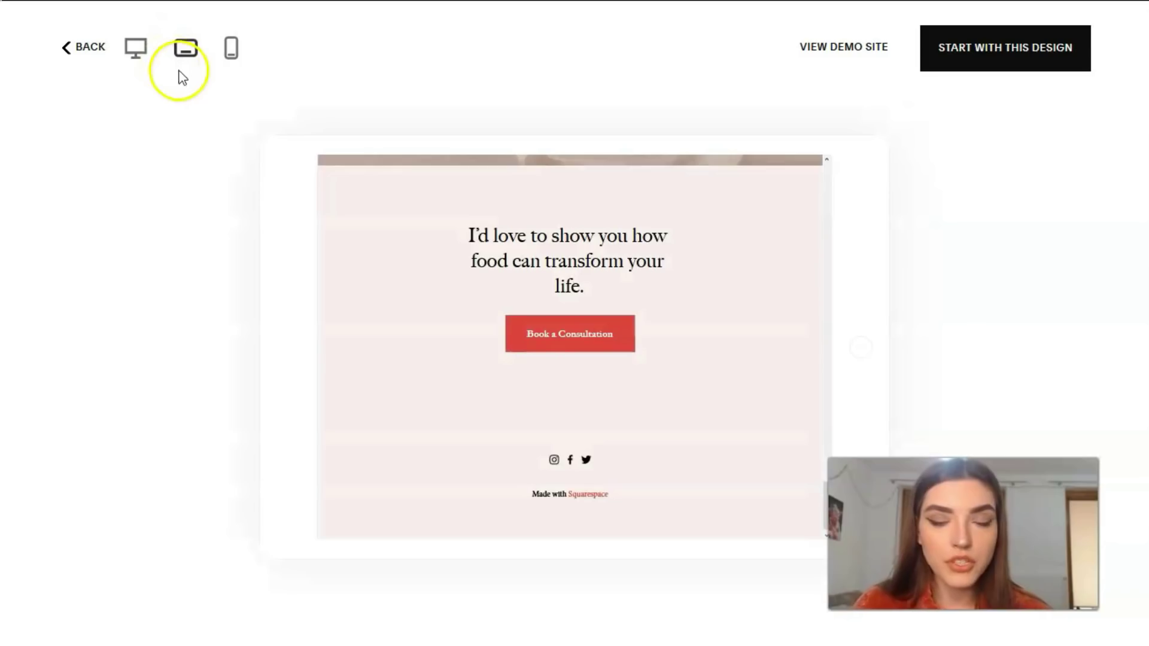
scroll(538, 323, up, 5)
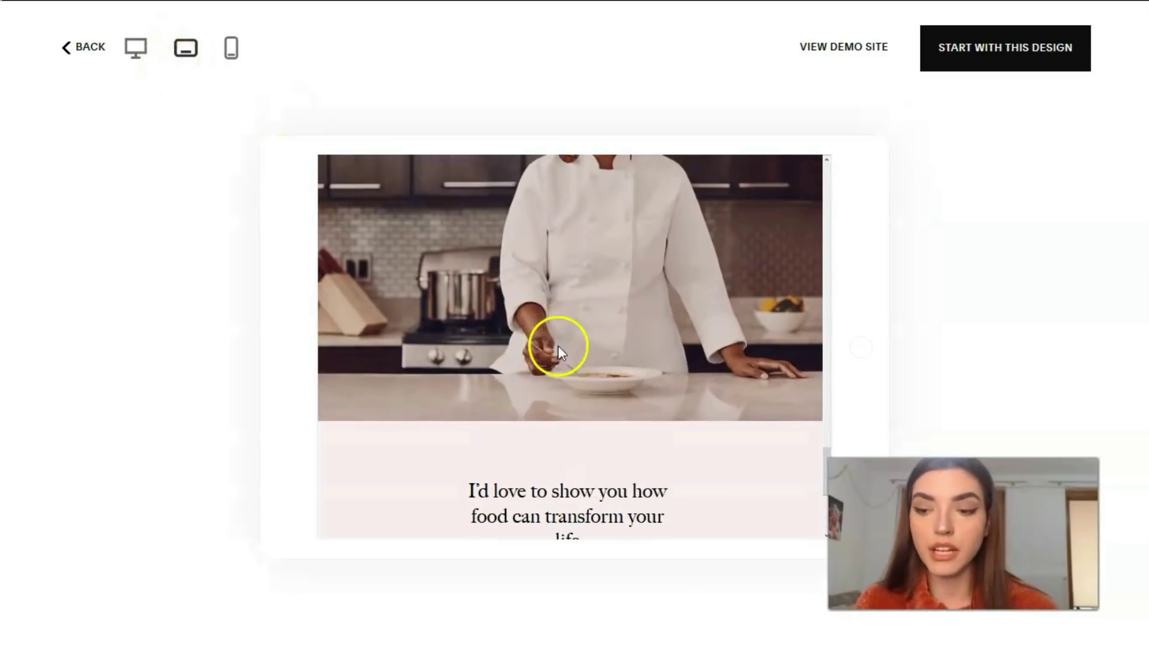
scroll(539, 353, up, 8)
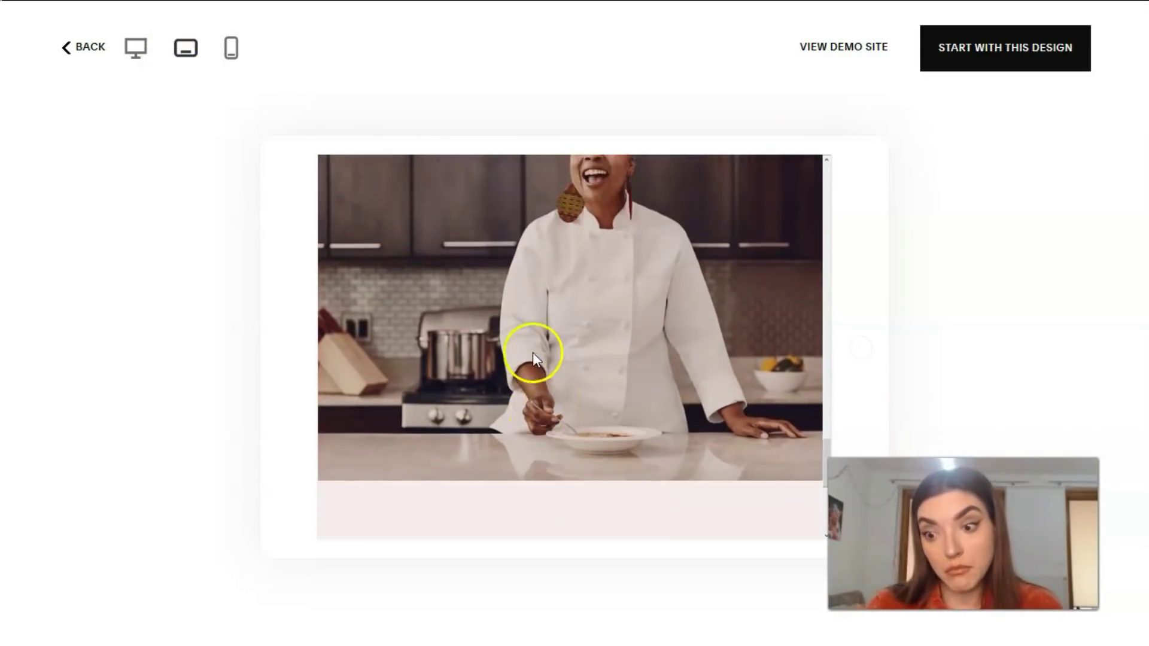
scroll(535, 353, up, 10)
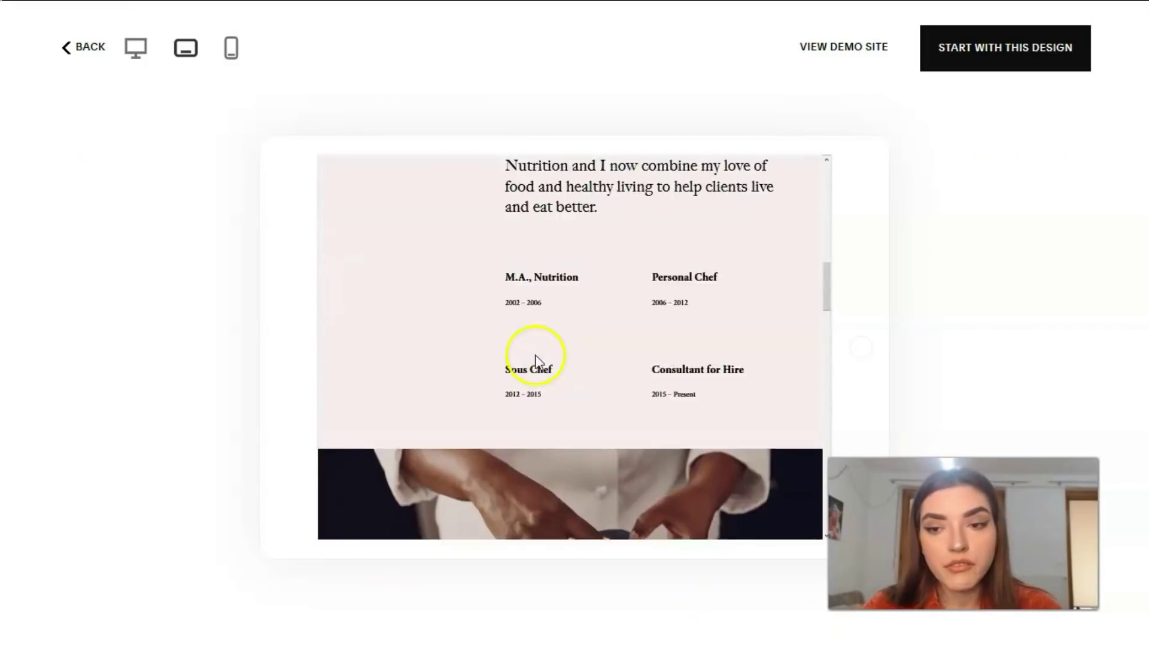
click(231, 49)
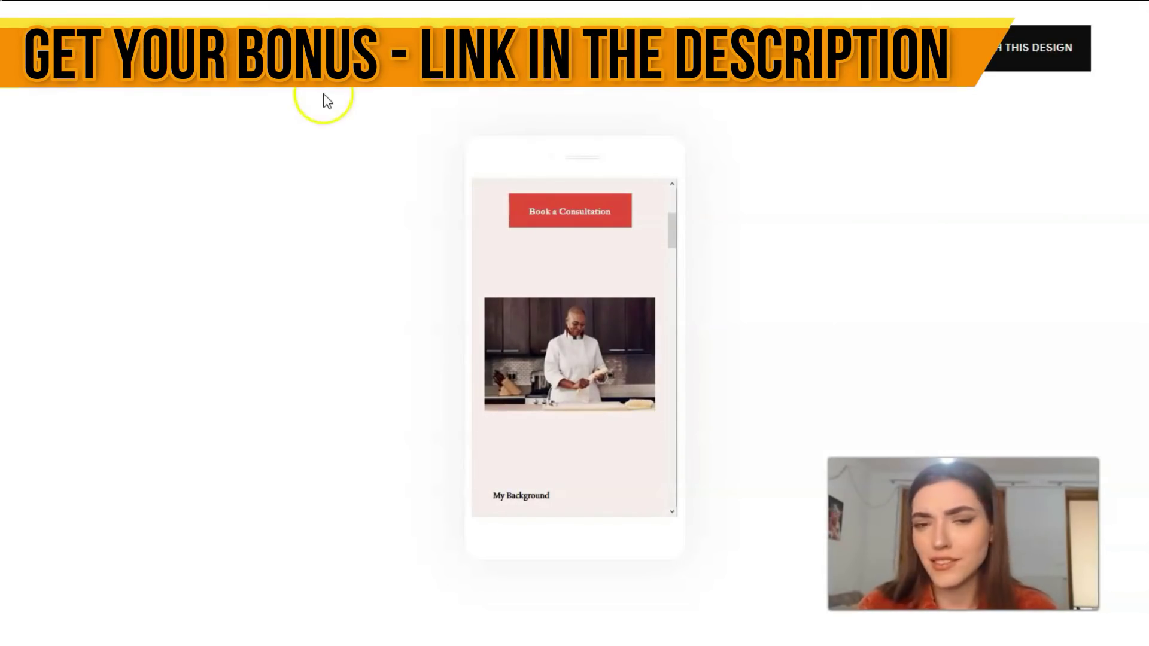
Create a new site from Noll and scroll through its Home page in the editor.
click(1007, 52)
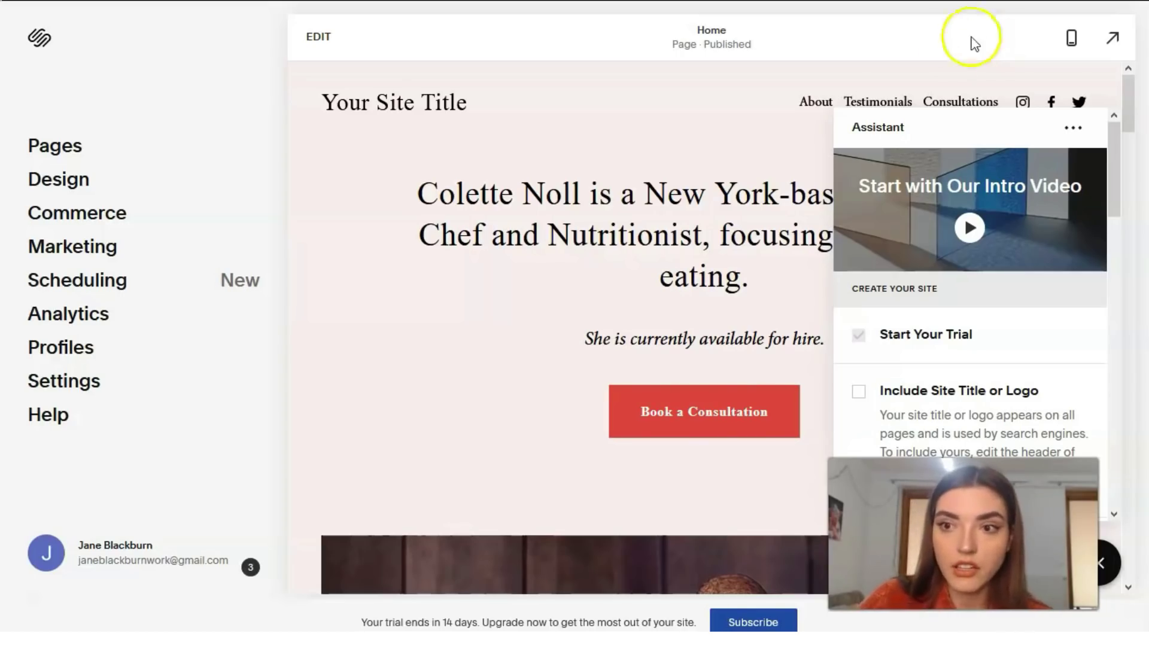
scroll(712, 226, down, 8)
scroll(610, 224, down, 10)
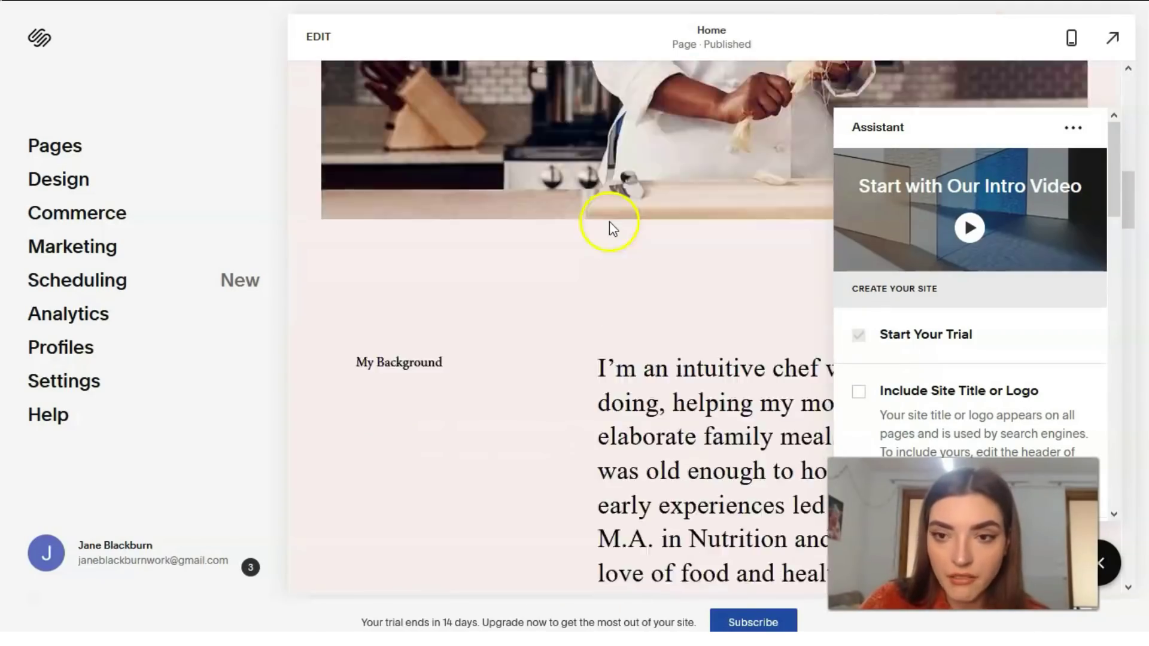
scroll(614, 225, down, 7)
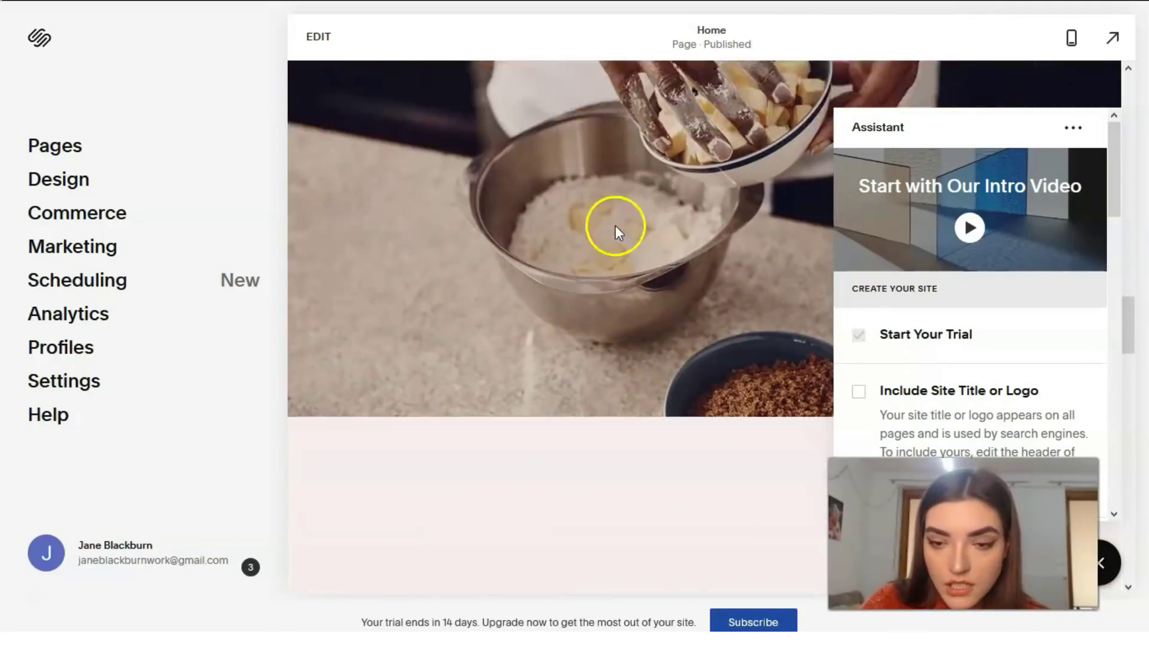
scroll(620, 230, down, 4)
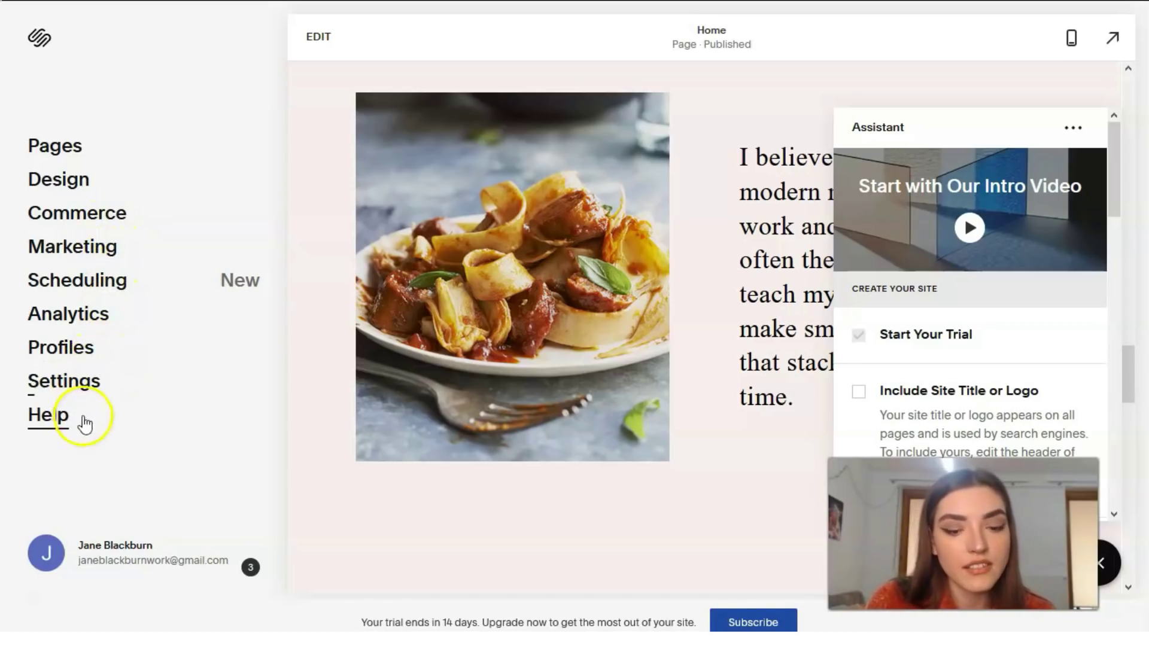
Open the About page, browse the Pages list and add-page choices without adding, then return to the main menu.
click(36, 617)
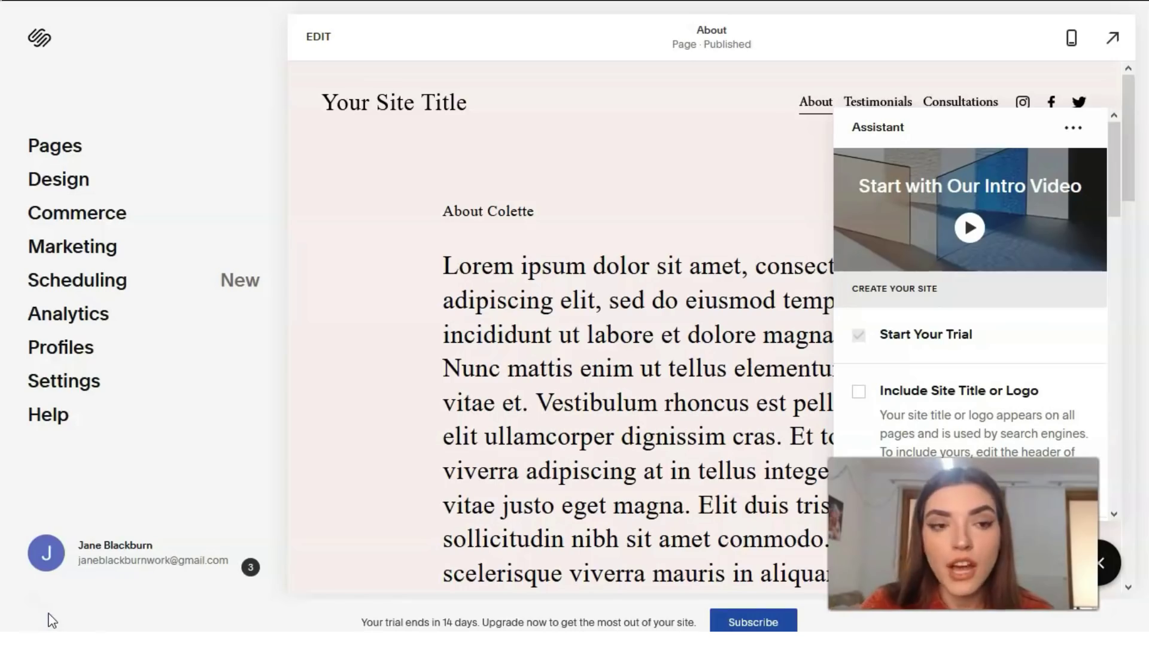
click(85, 153)
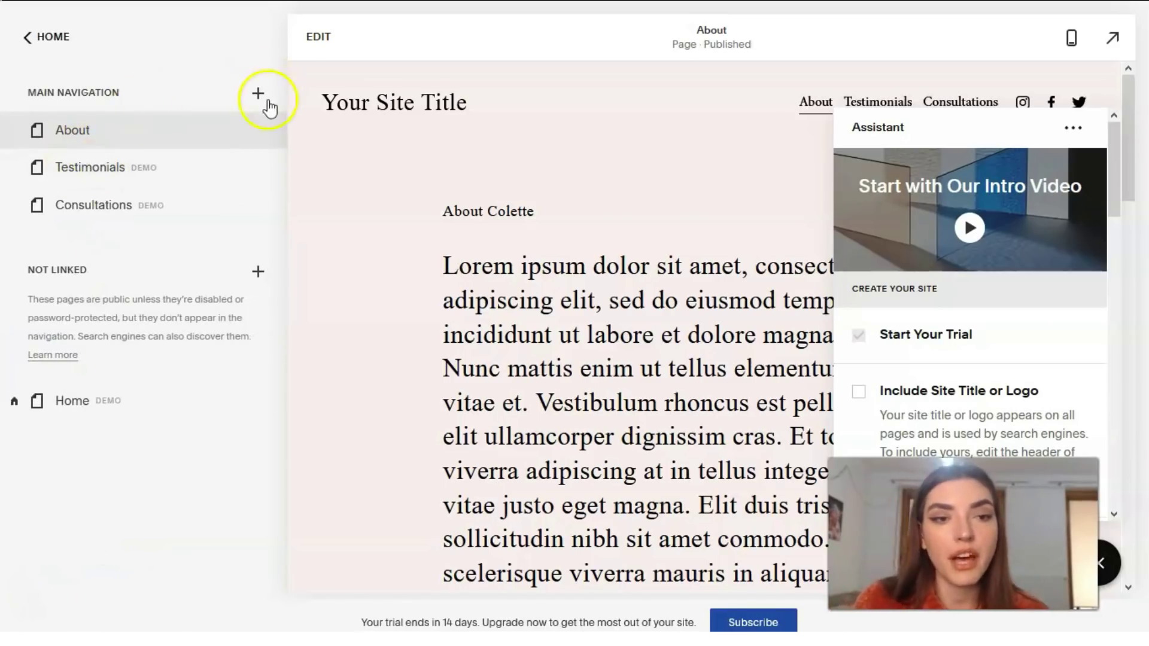
click(259, 94)
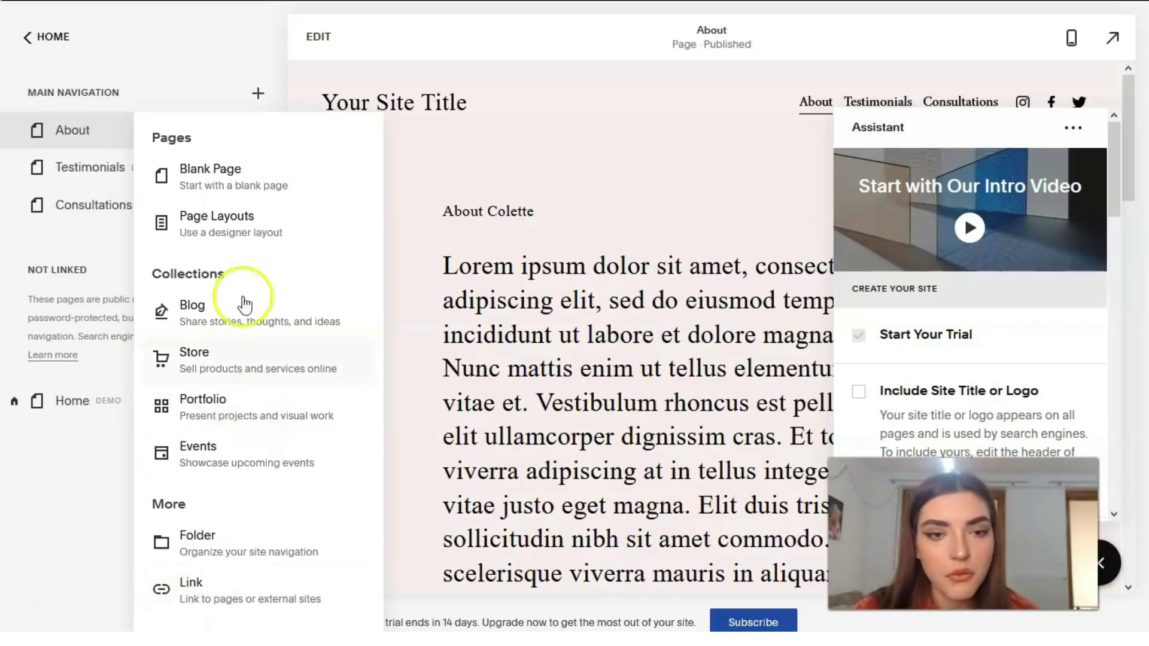
click(129, 102)
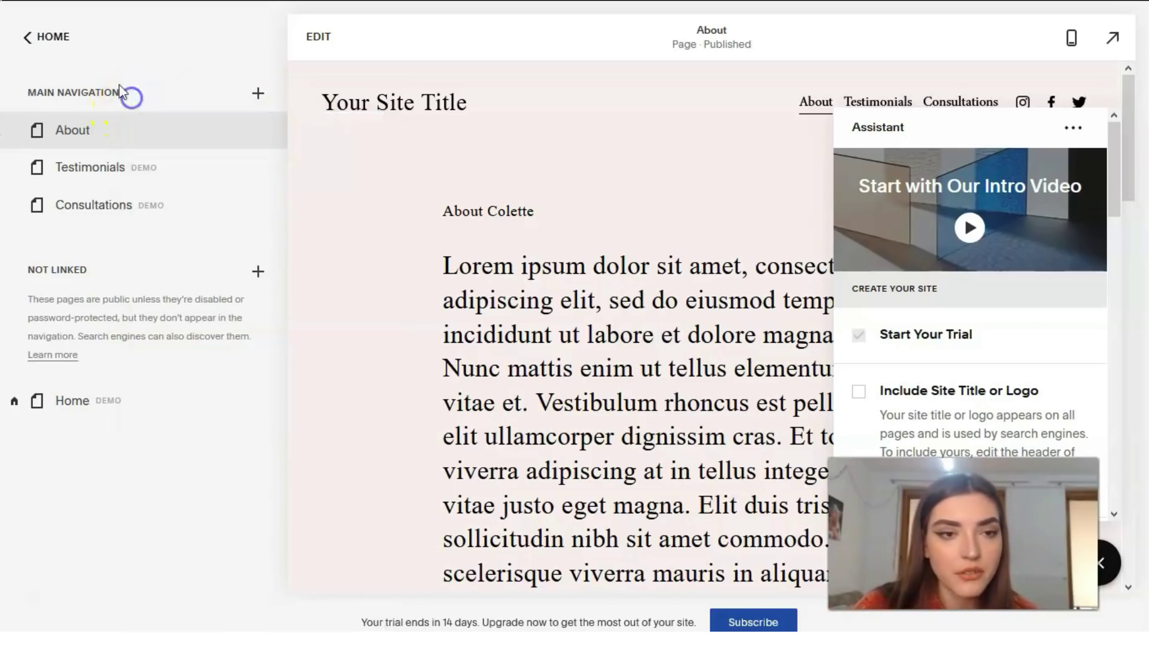
click(34, 42)
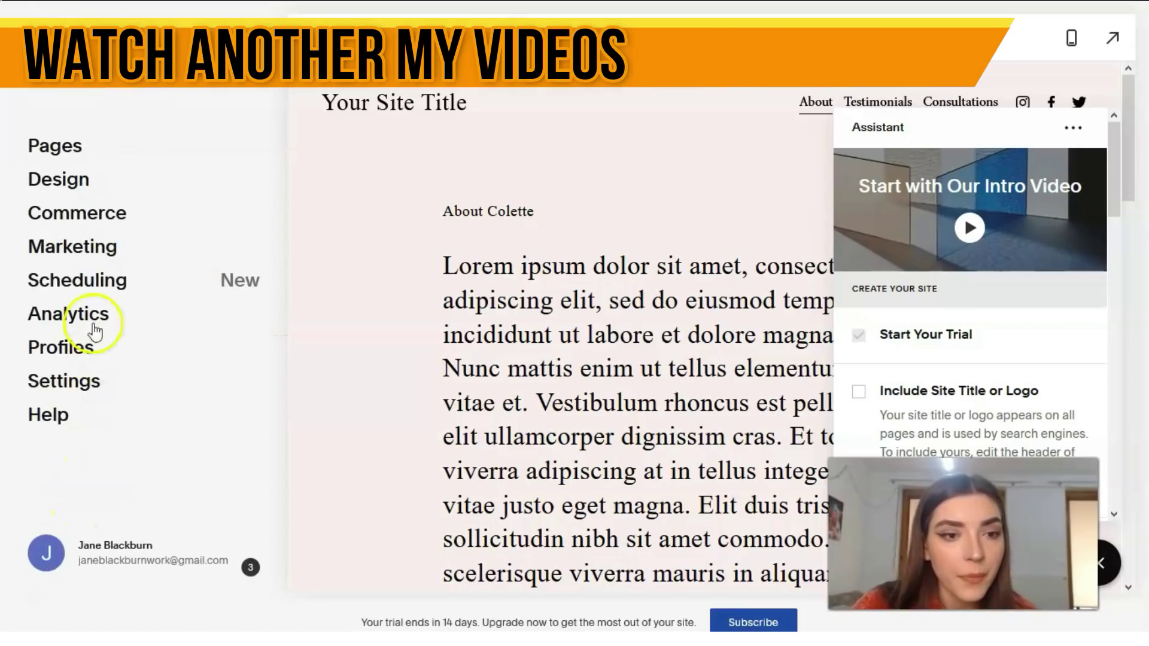
Open Marketing and scroll through Email Campaigns, SEO, Promotional Pop-Up and the other options.
click(85, 251)
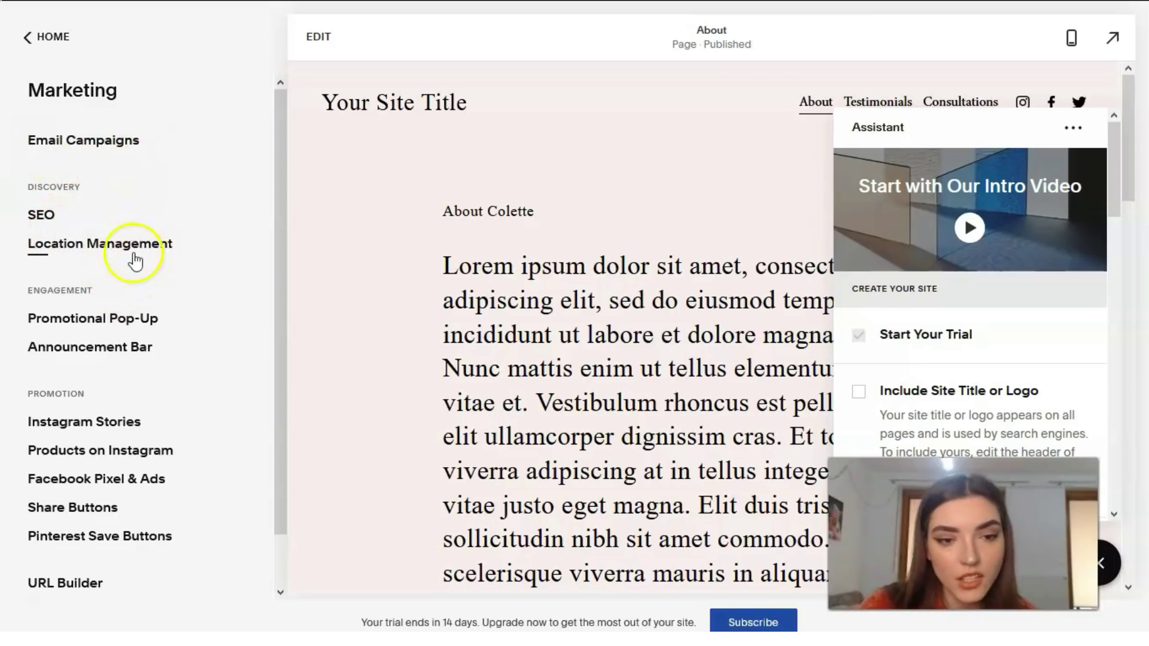
scroll(135, 263, down, 1)
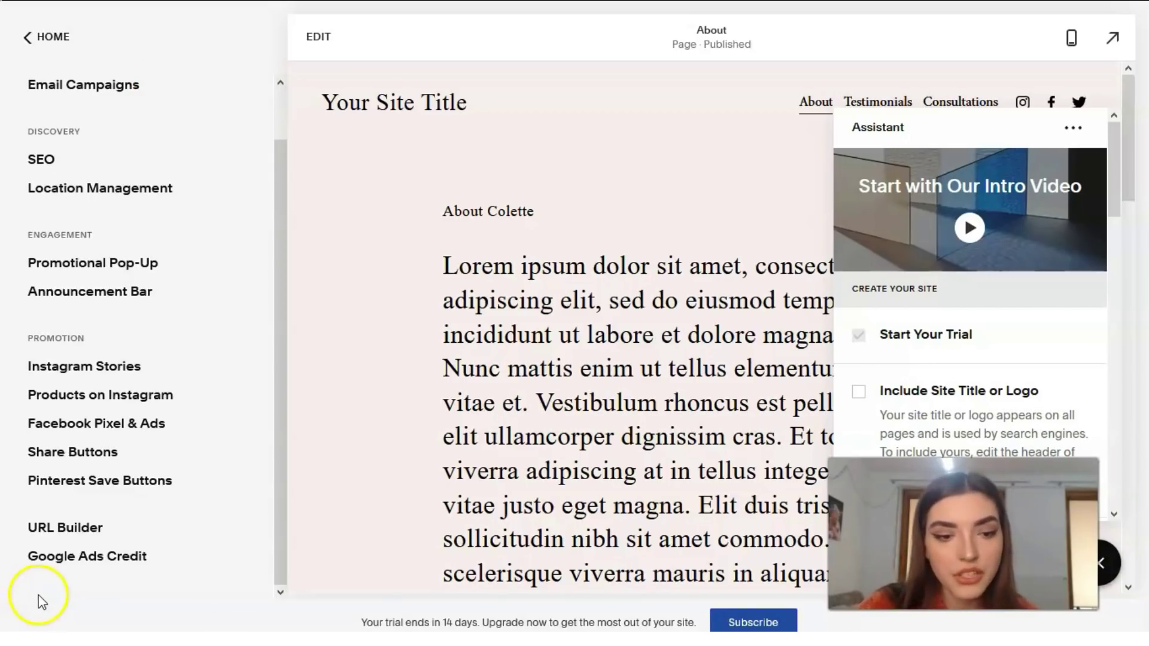
click(39, 609)
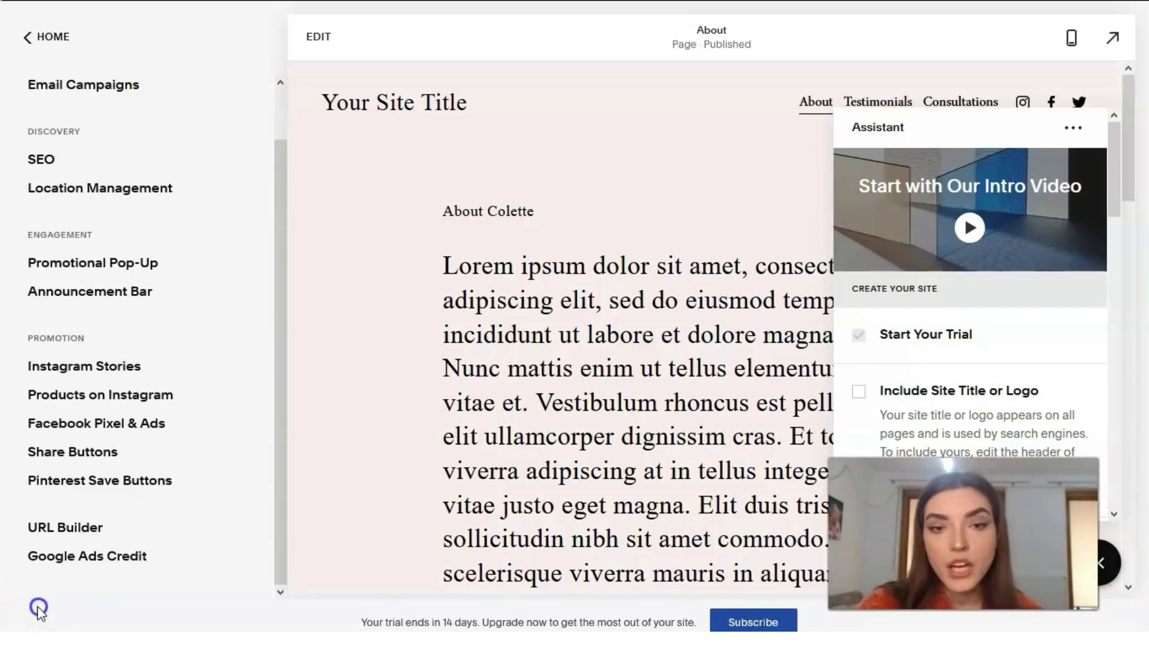
Enter edit mode on the About page and begin editing the site header.
click(319, 56)
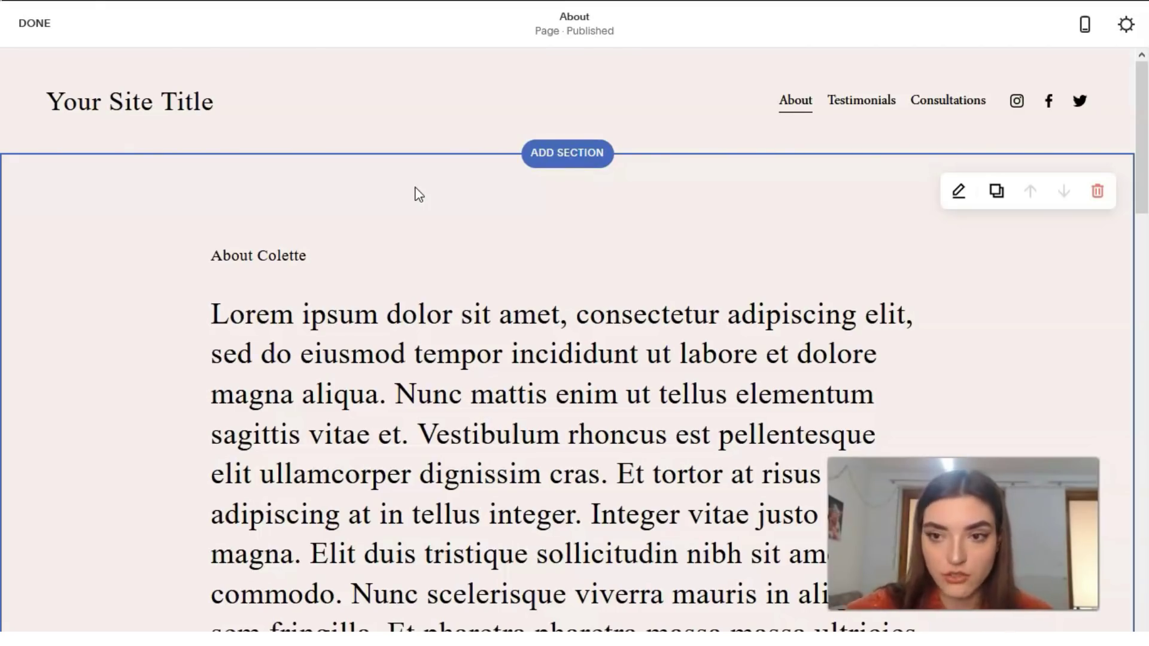
click(423, 115)
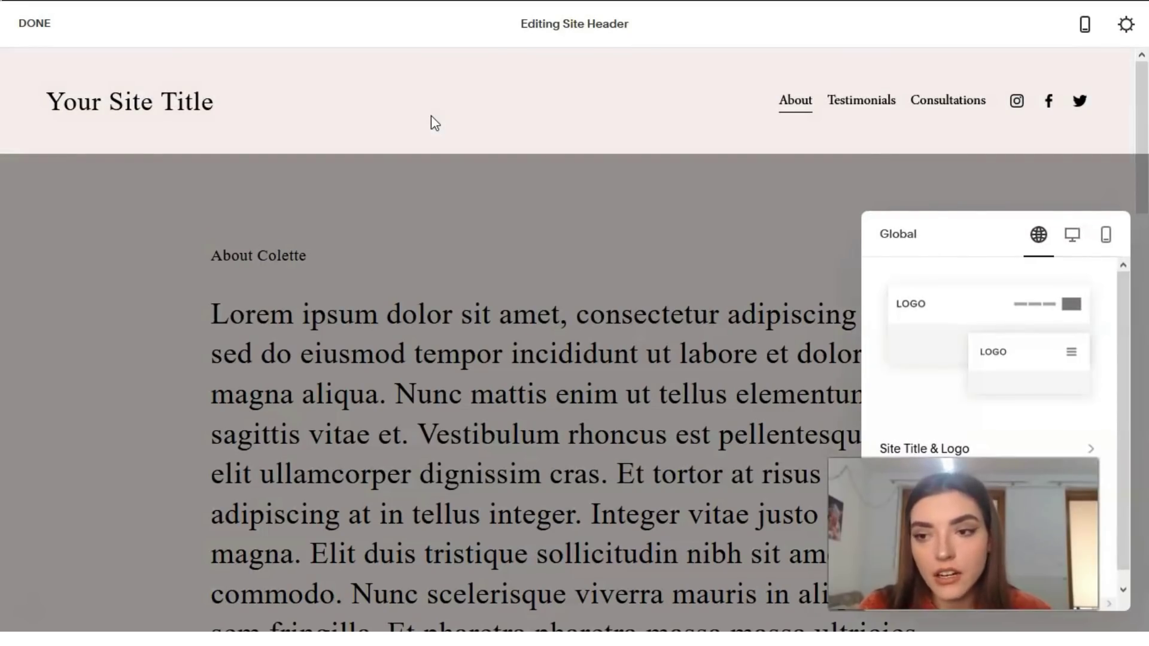
Move the header settings panel to the centre to show its Global, Elements and Colors options.
scroll(966, 368, down, 1)
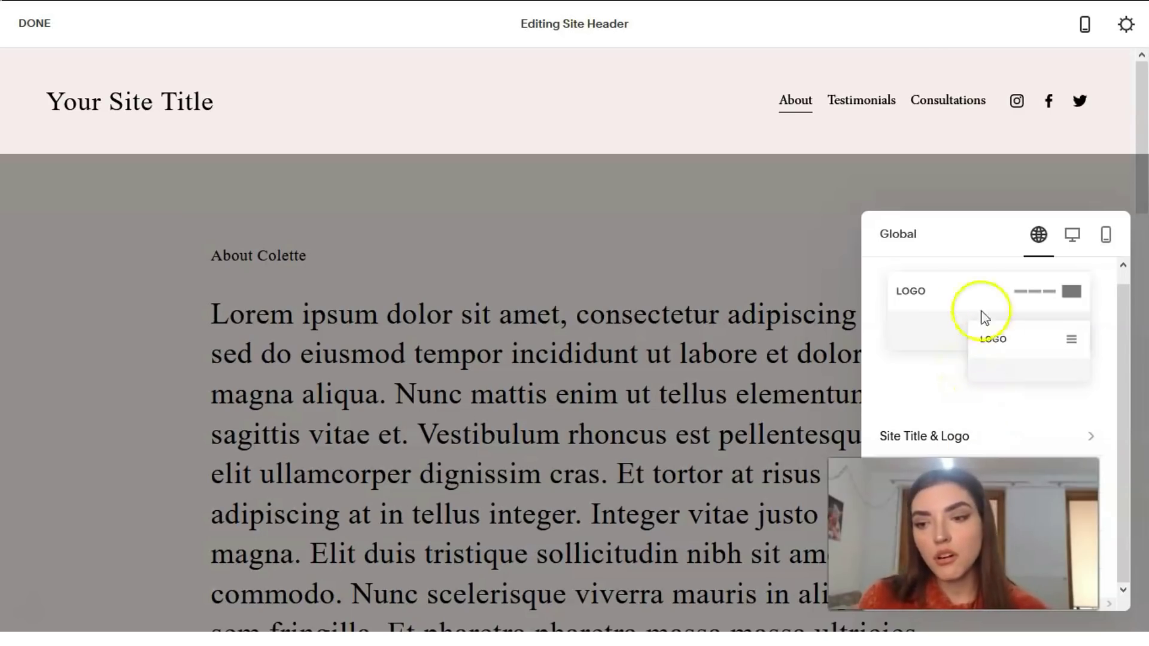
drag(965, 240, 559, 232)
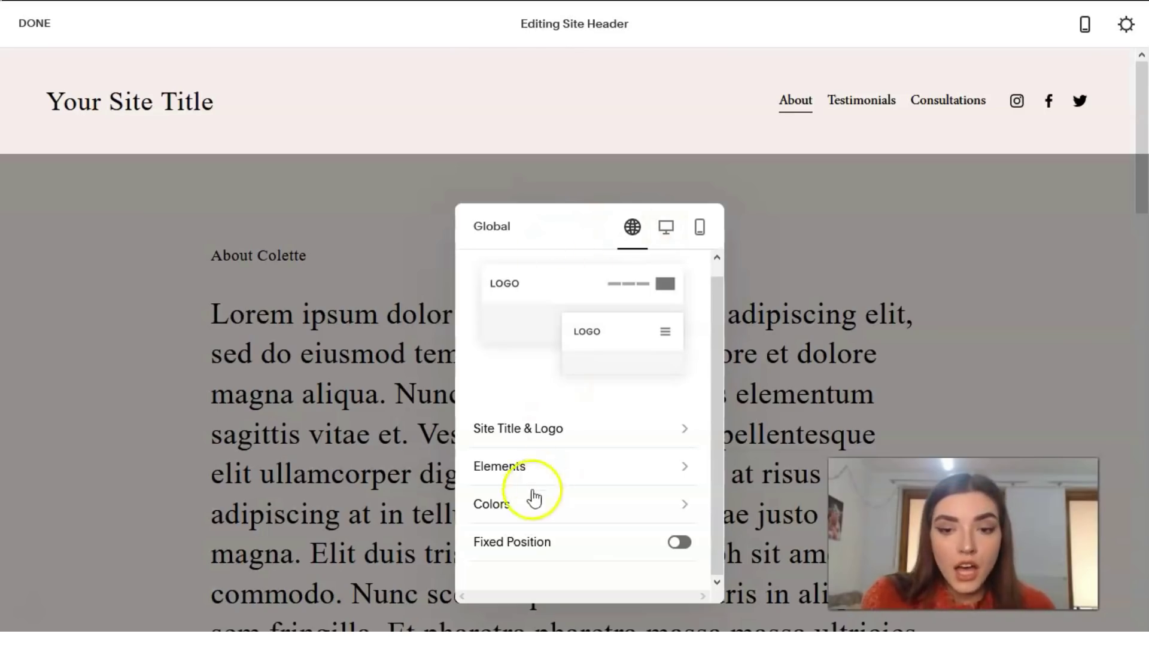
Switch on the header Button element, adding a Let's Eat button linking to /lets-eat.
click(574, 471)
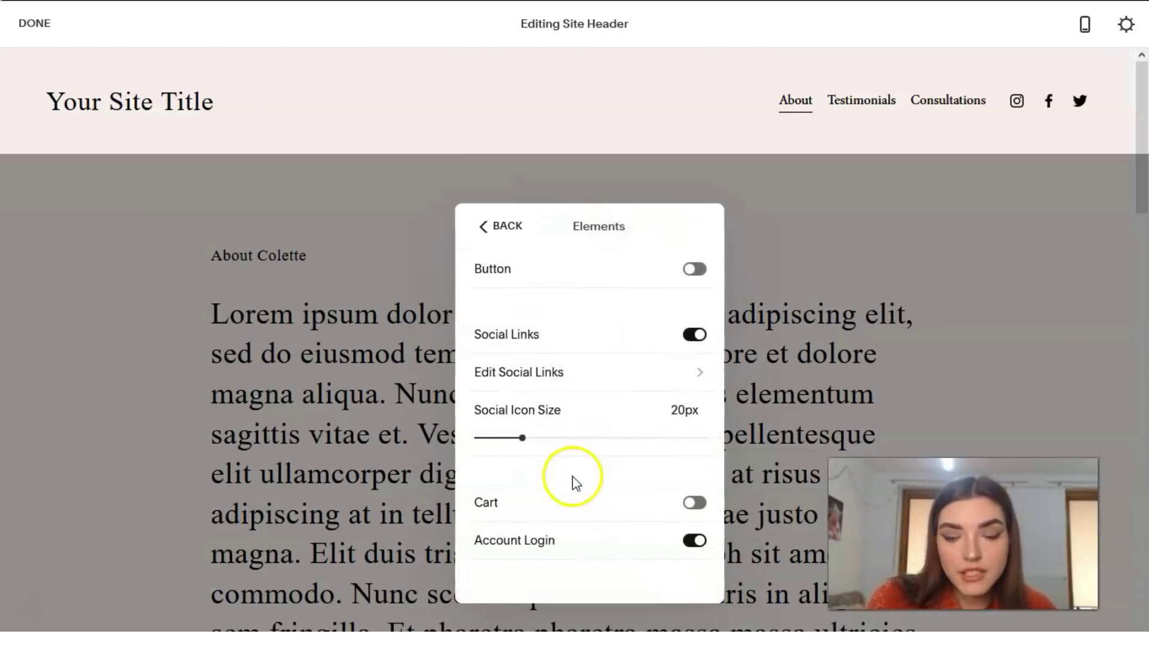
click(696, 269)
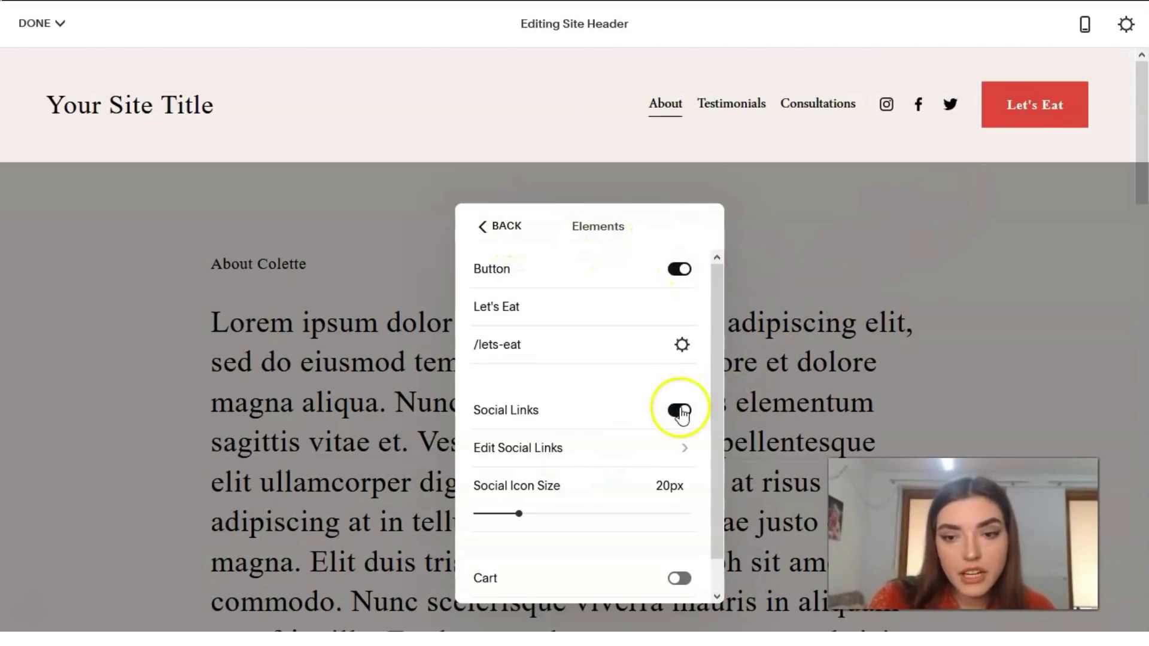
click(501, 226)
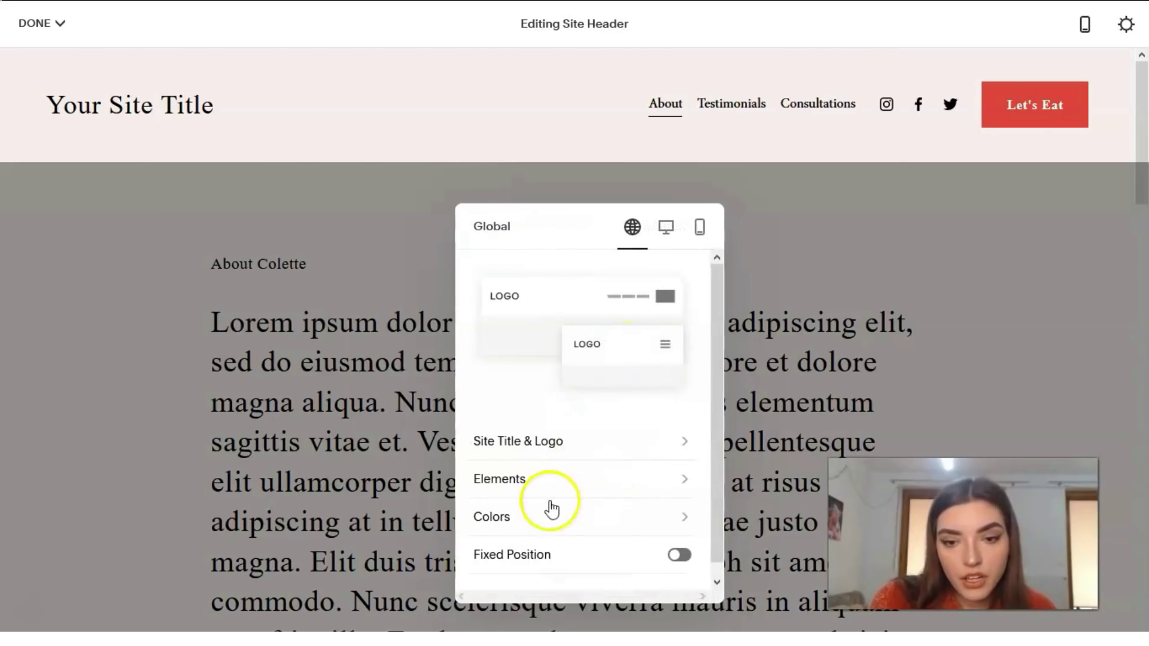
Make the header solid by turning off Transparent in its Colors settings.
click(574, 522)
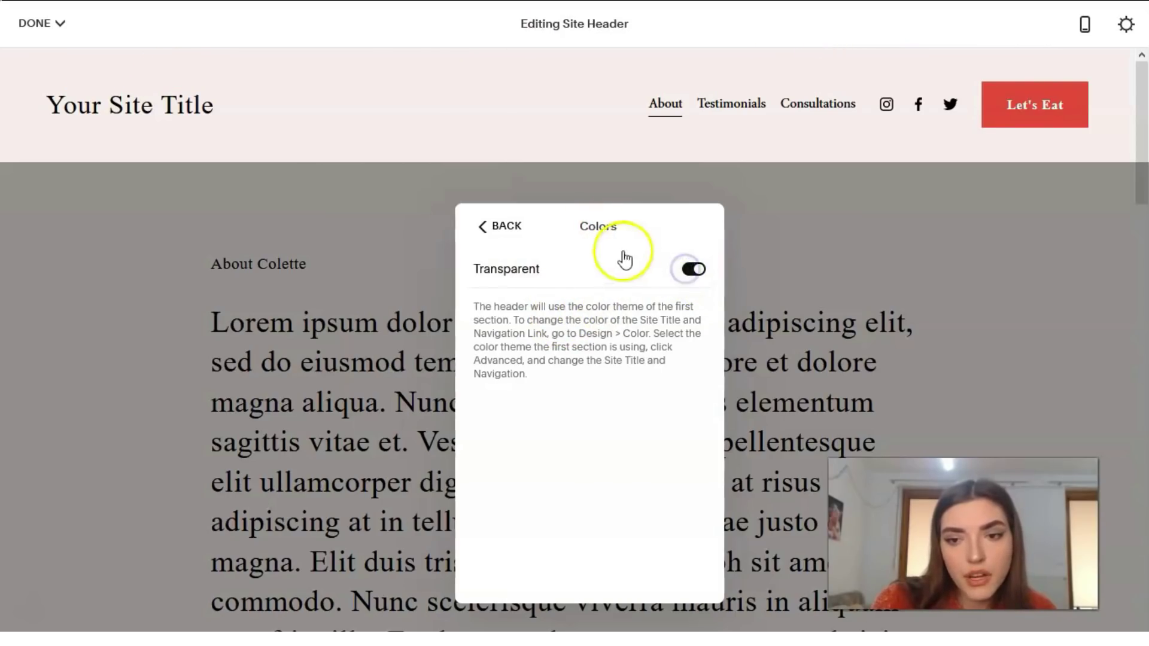
click(687, 271)
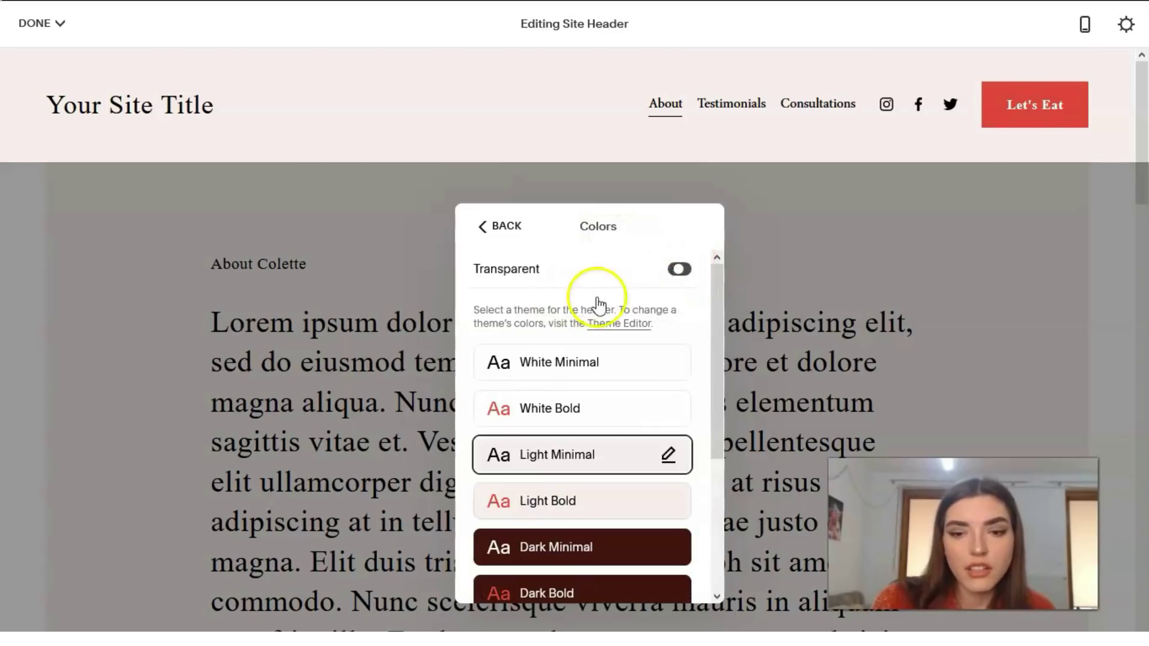
scroll(566, 429, down, 3)
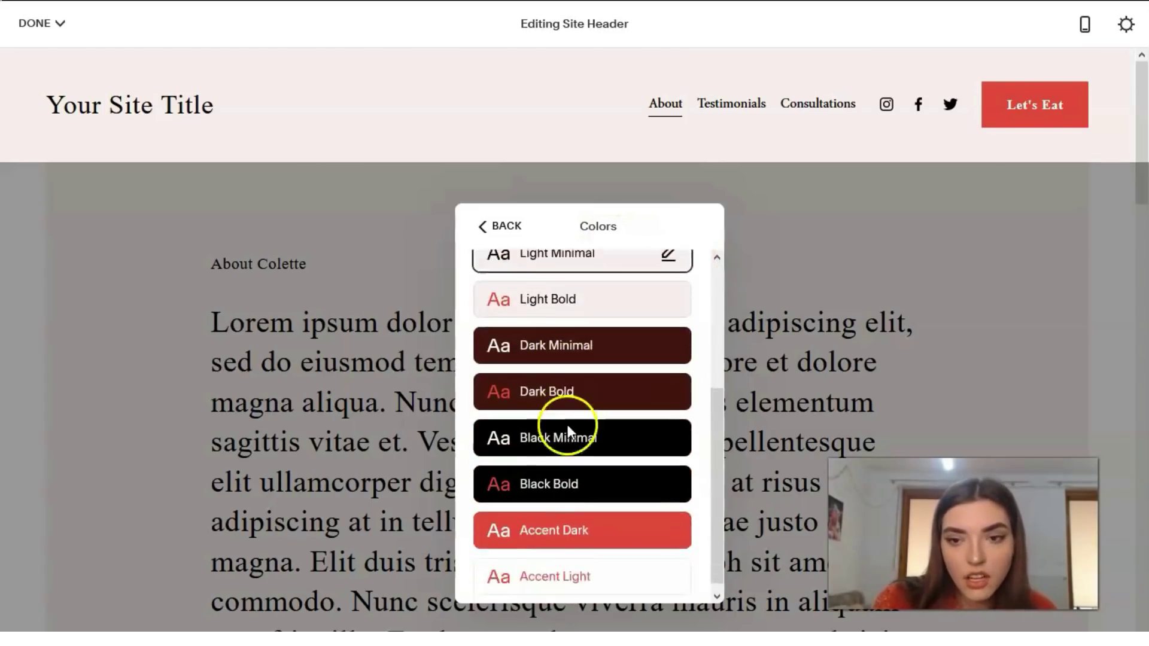
scroll(566, 427, up, 1)
scroll(574, 472, down, 1)
Try the Accent Dark, Black Bold, Black Minimal, Dark Bold, Dark Minimal and Accent Light header themes.
click(597, 517)
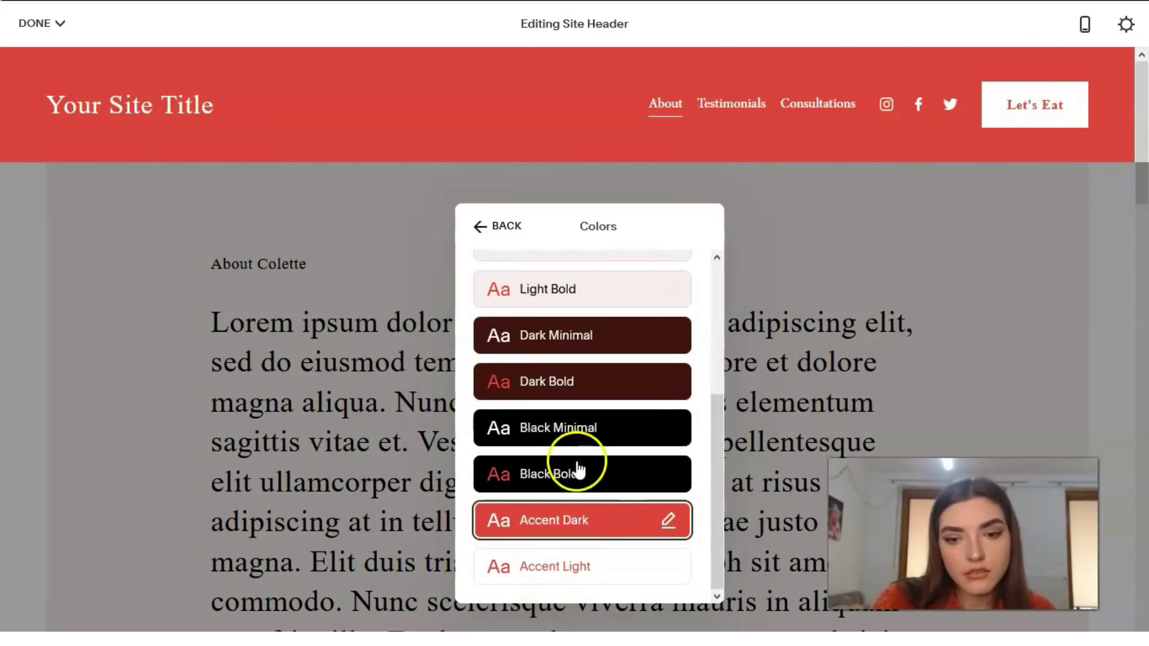
click(578, 470)
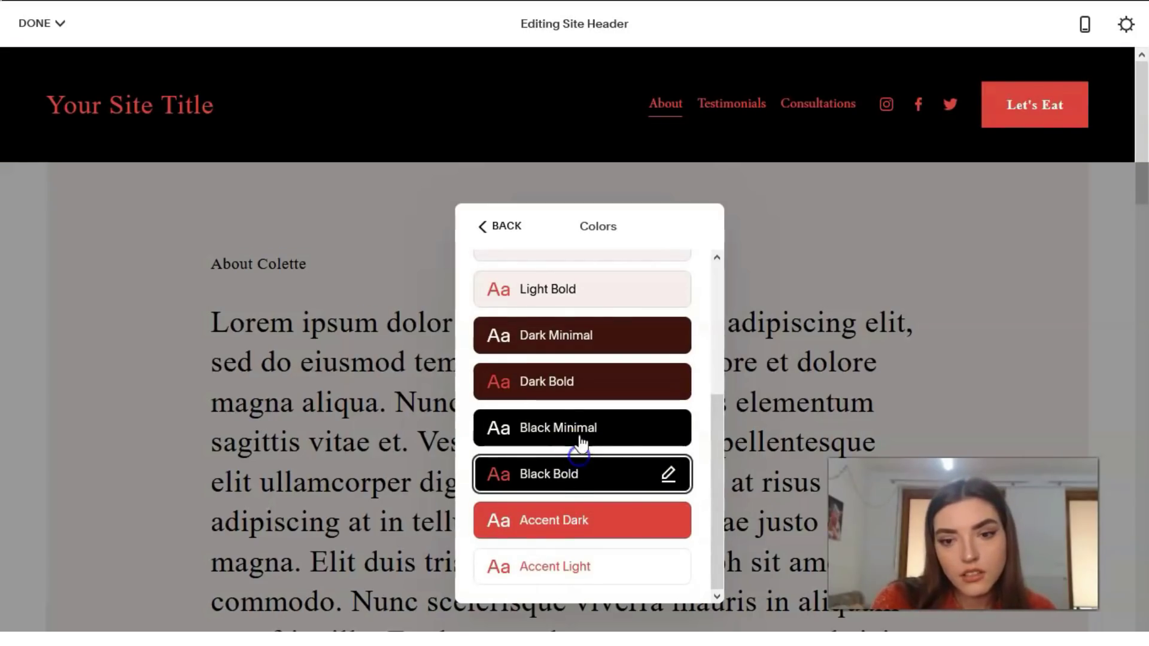
click(580, 441)
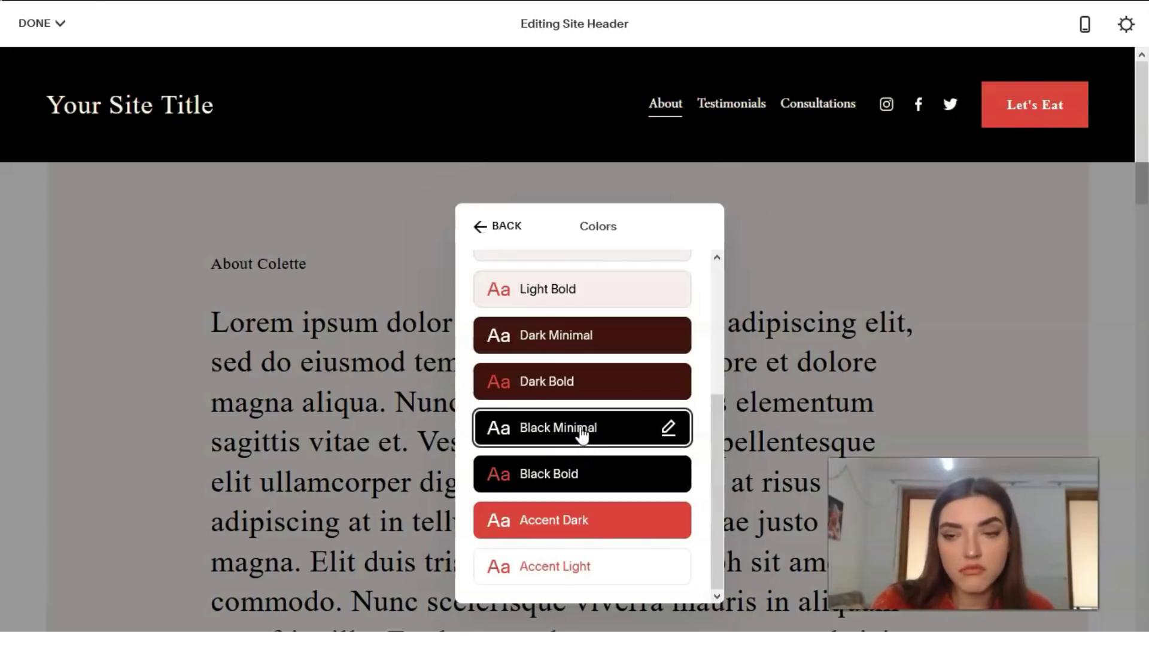
click(586, 422)
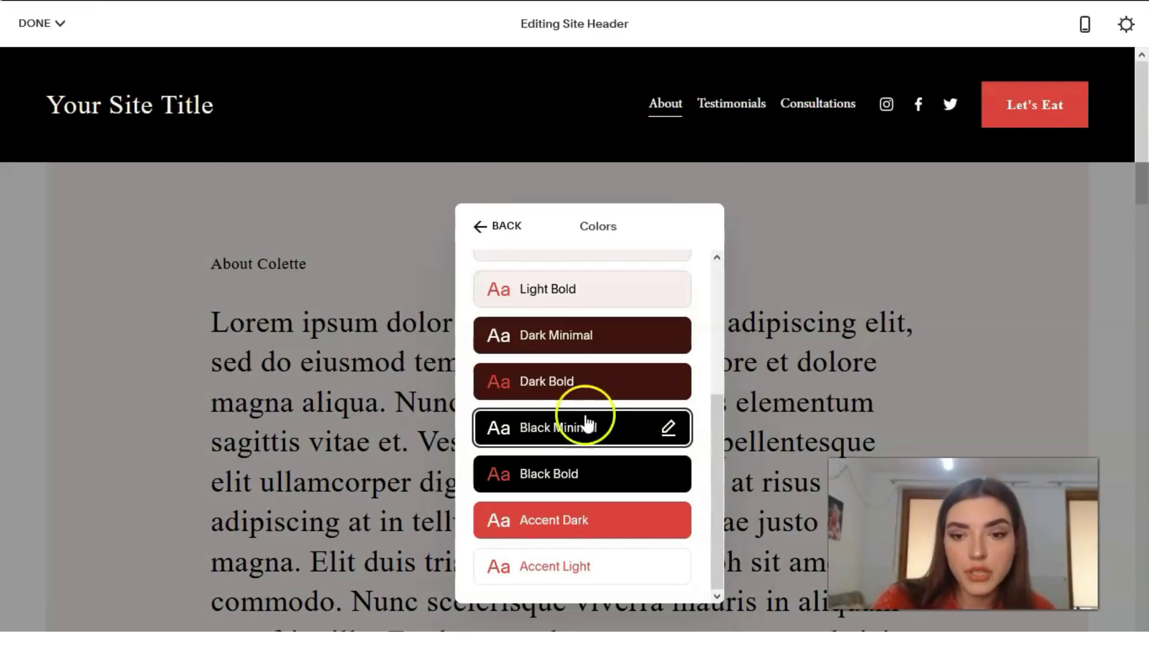
click(571, 392)
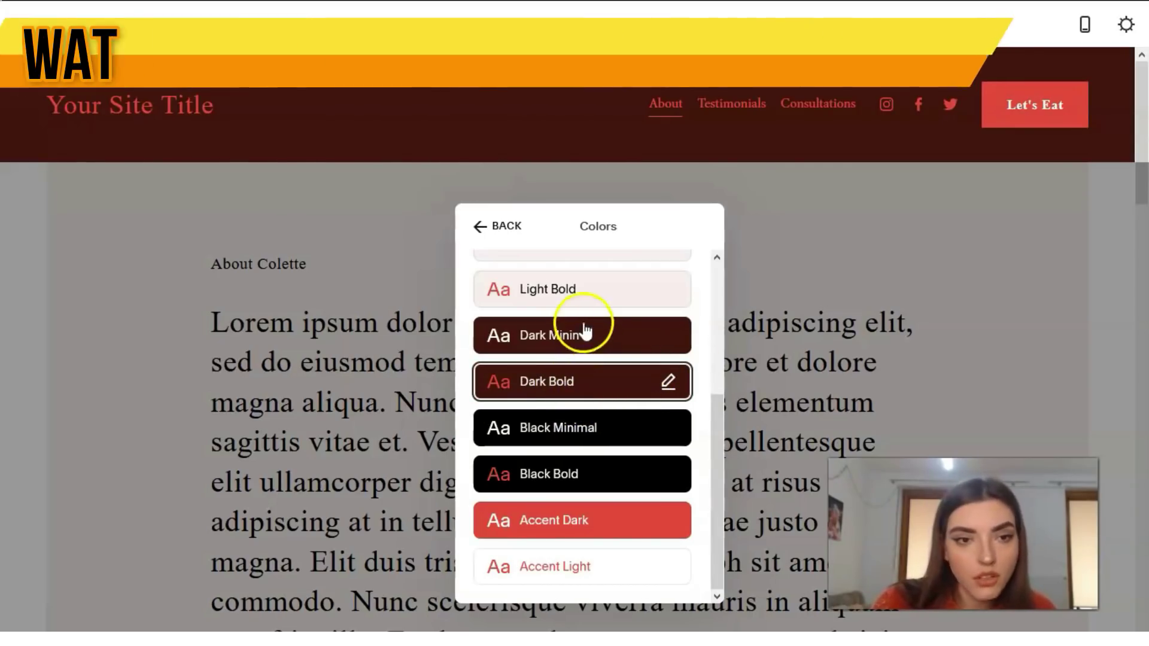
click(578, 326)
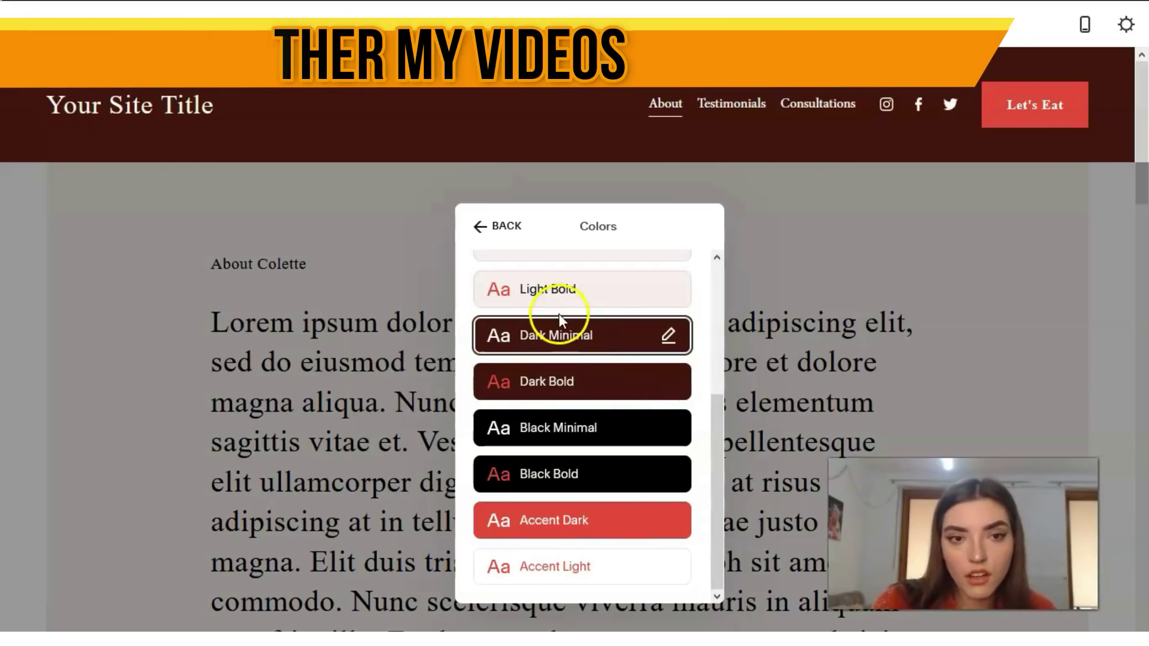
click(591, 569)
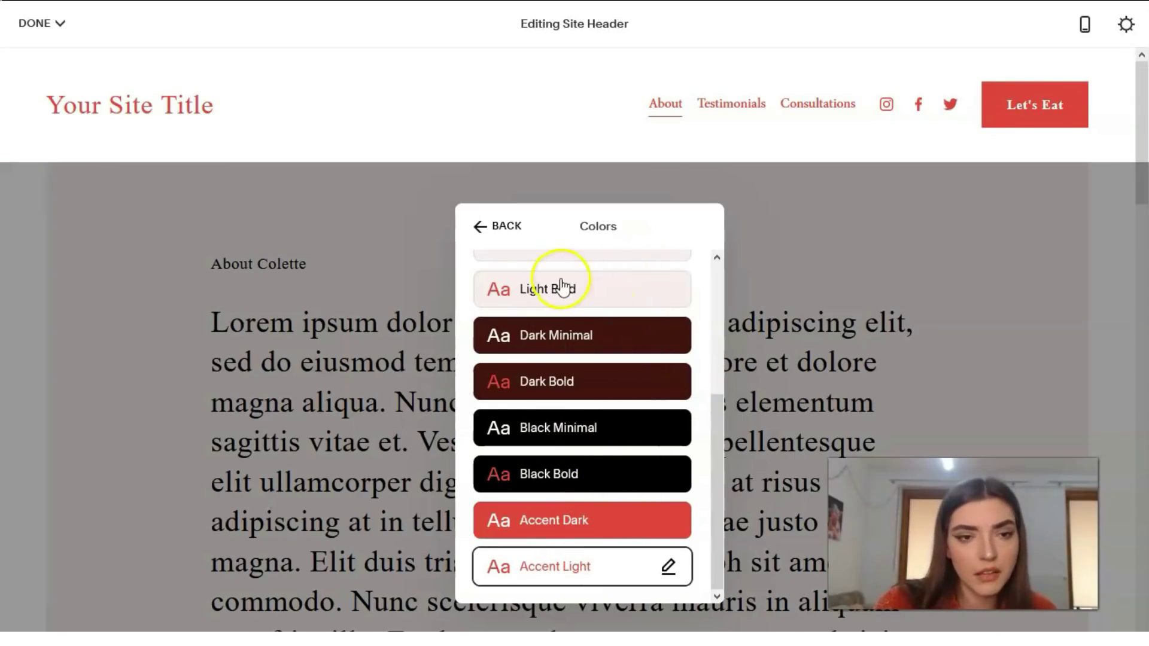
scroll(608, 335, up, 4)
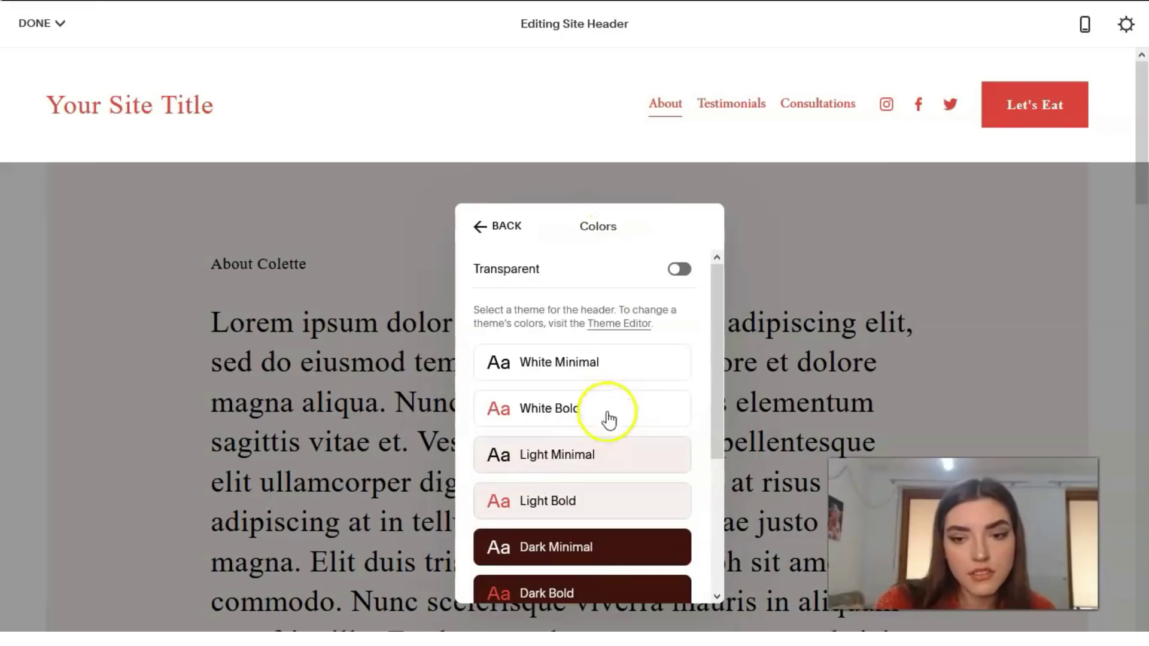
Apply the Light Bold theme to the header and exit header editing.
click(559, 407)
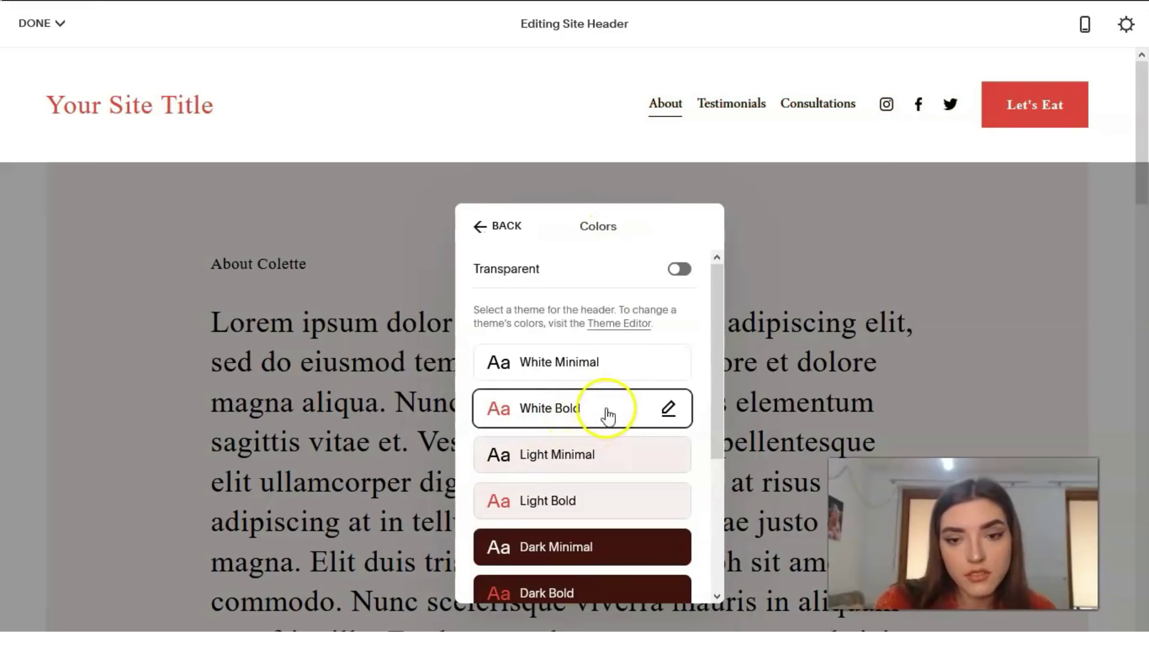
click(553, 369)
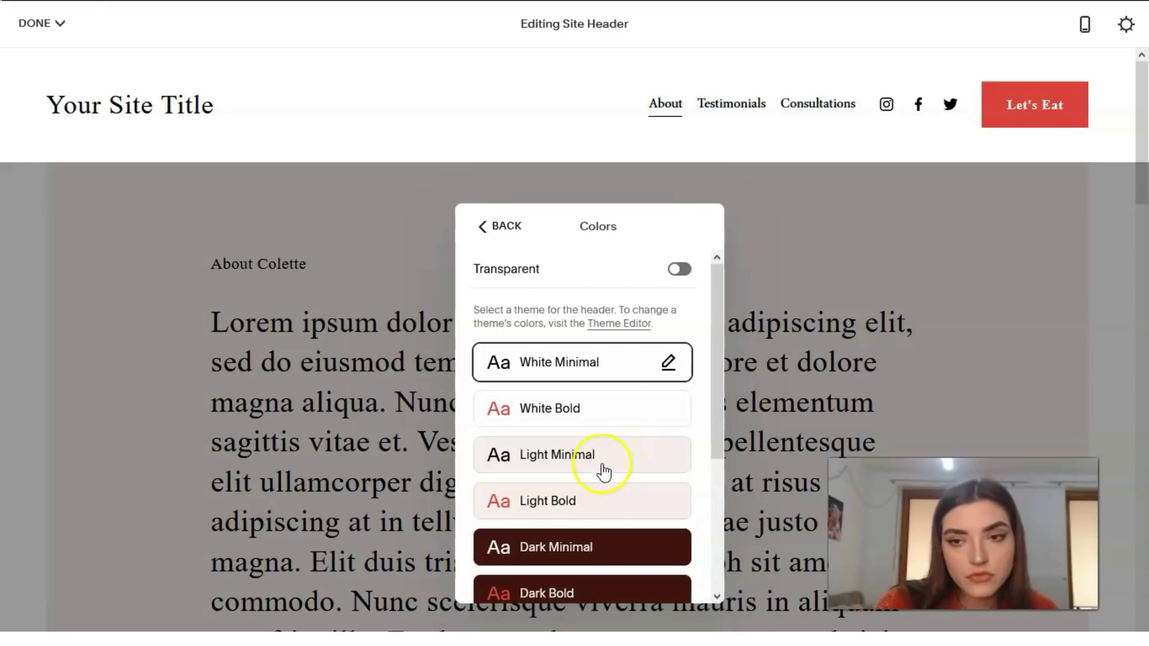
click(594, 503)
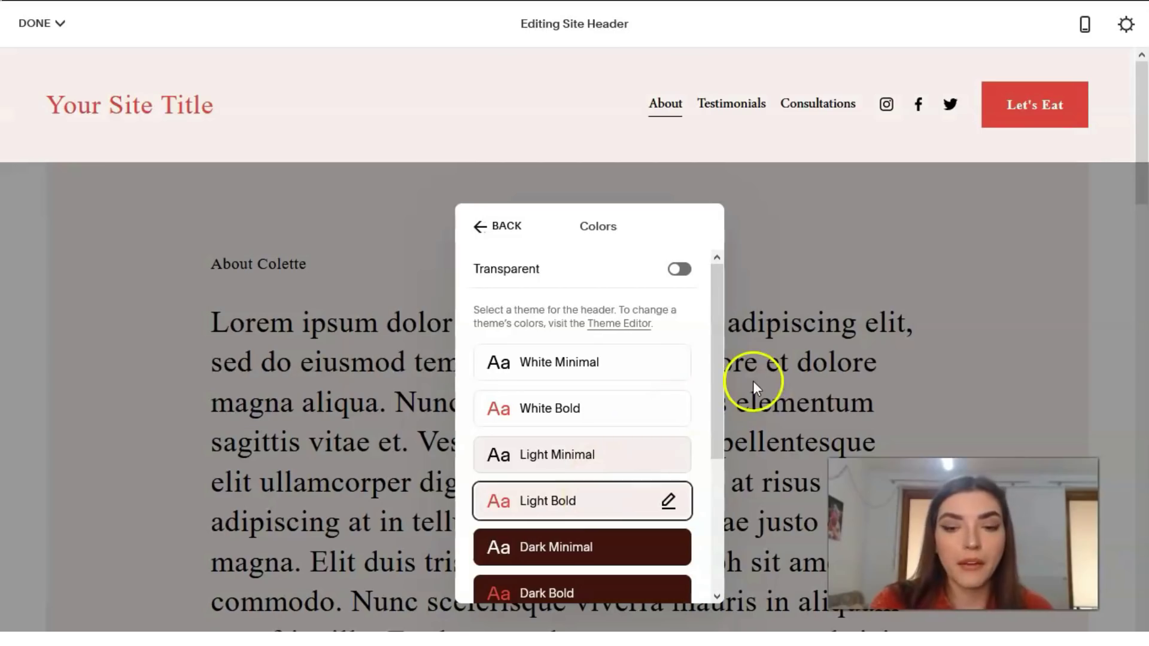
click(791, 346)
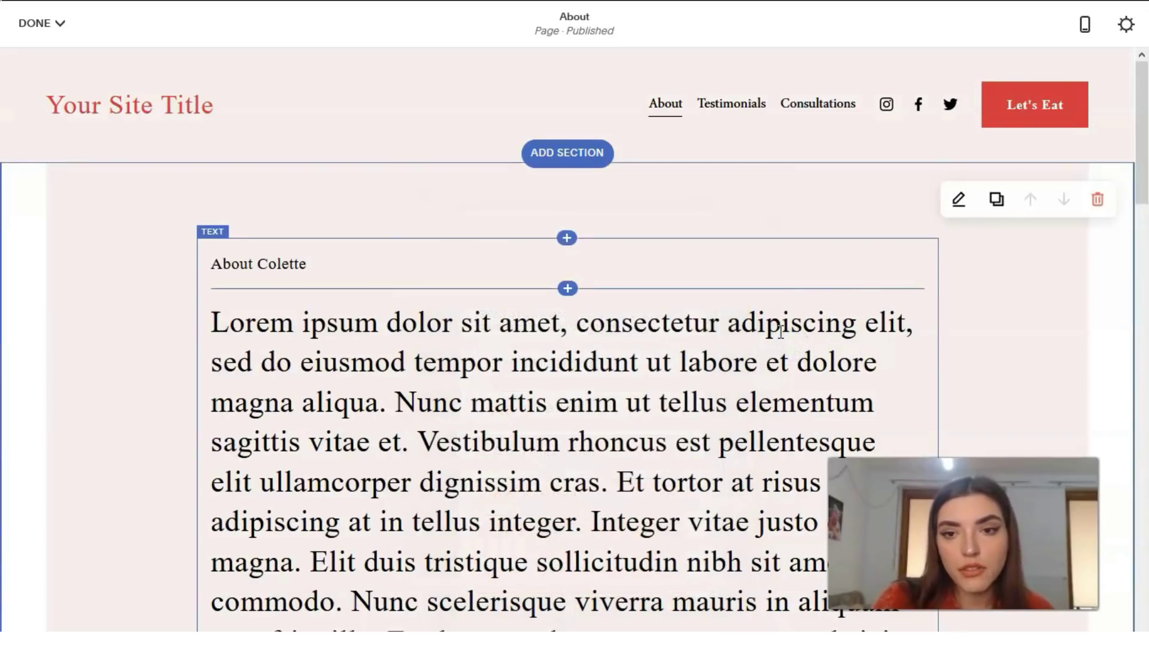
Scroll through the whole About page and back up, then open Add a Section at the top.
scroll(698, 290, down, 9)
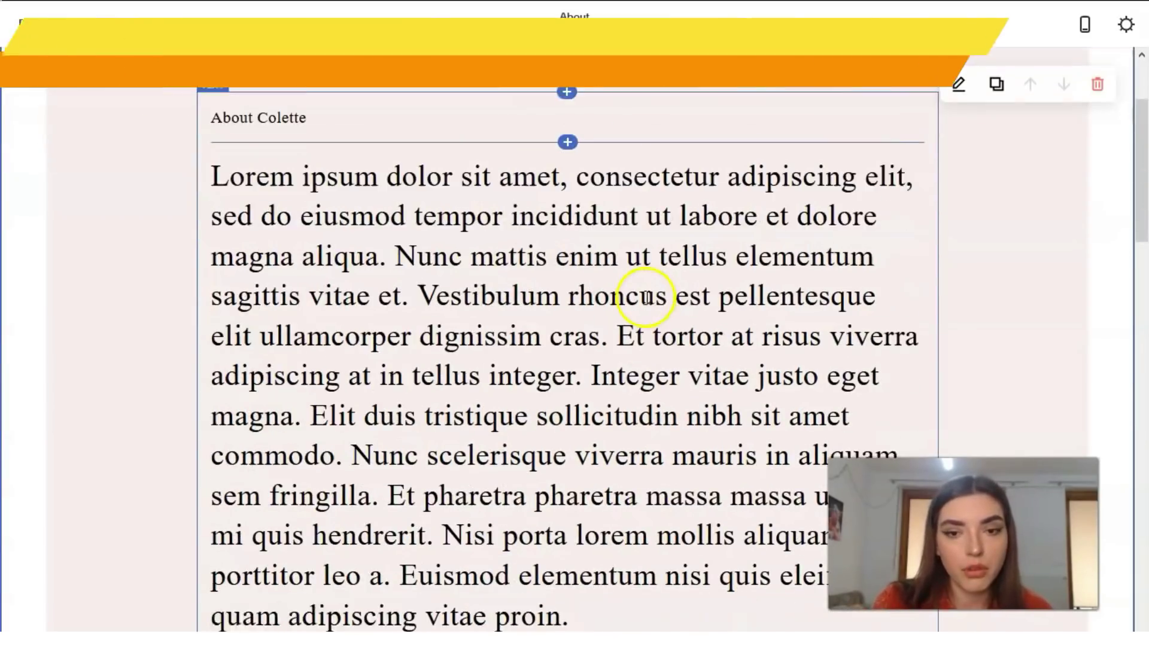
scroll(550, 316, down, 15)
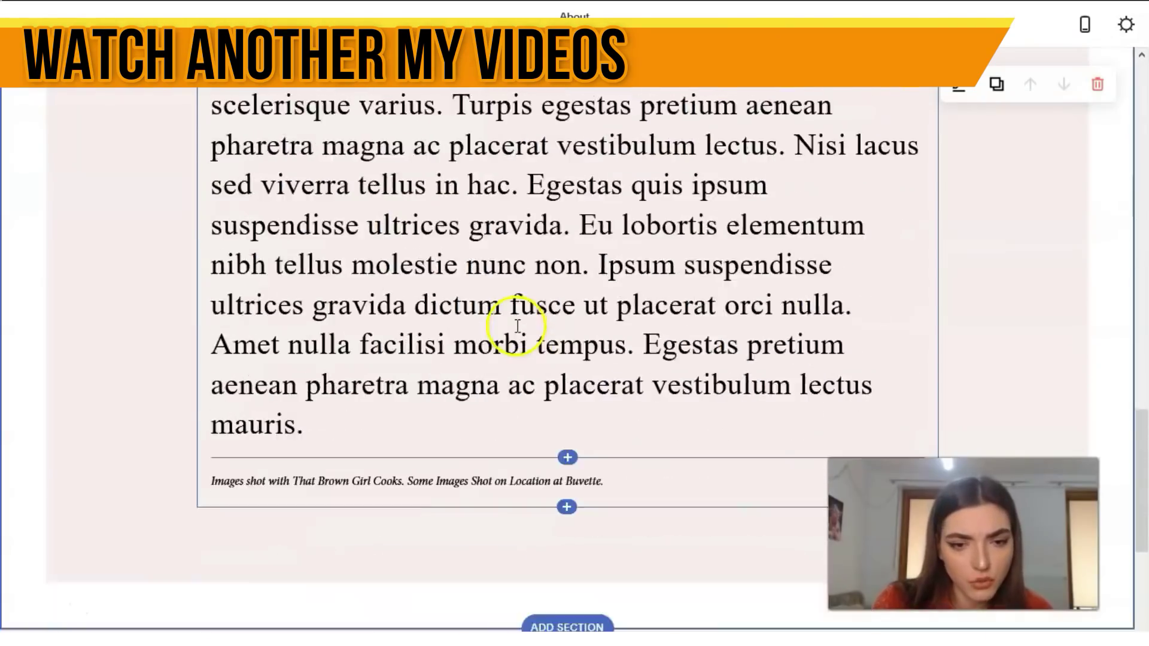
scroll(519, 337, up, 20)
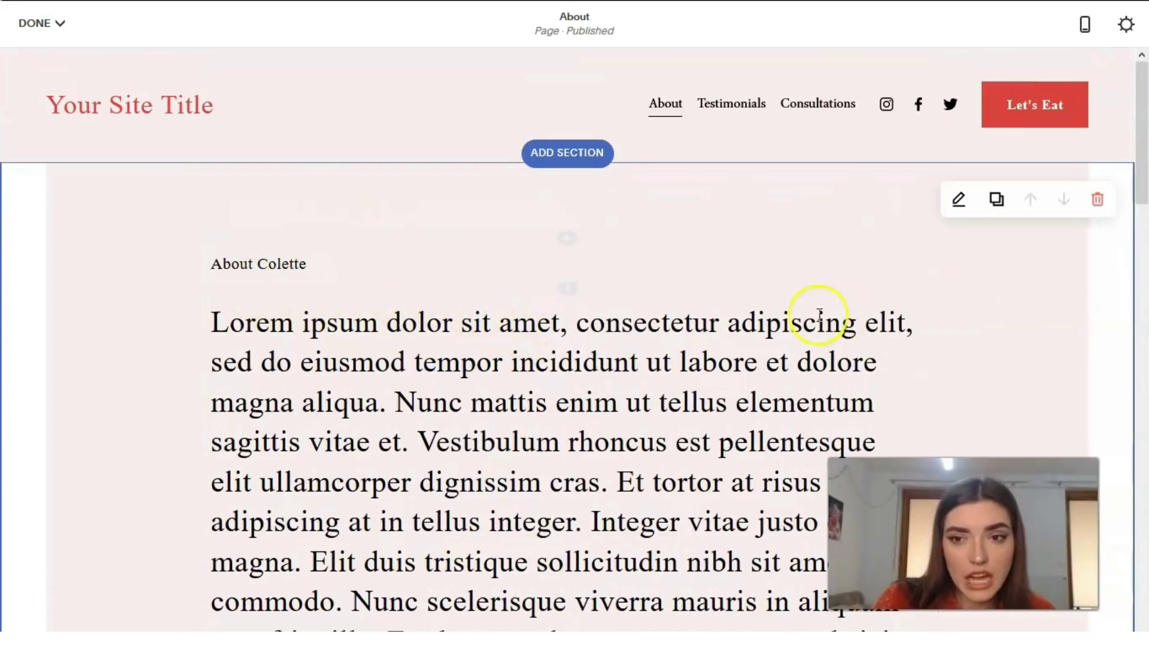
scroll(814, 311, down, 2)
scroll(810, 323, down, 20)
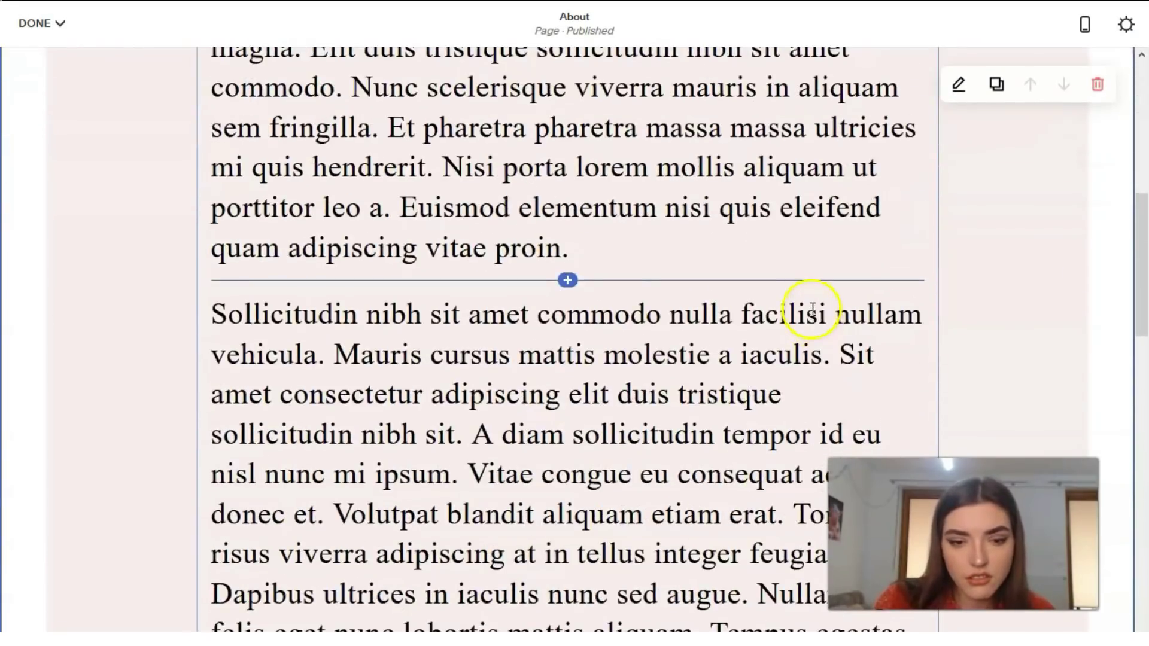
scroll(814, 304, down, 5)
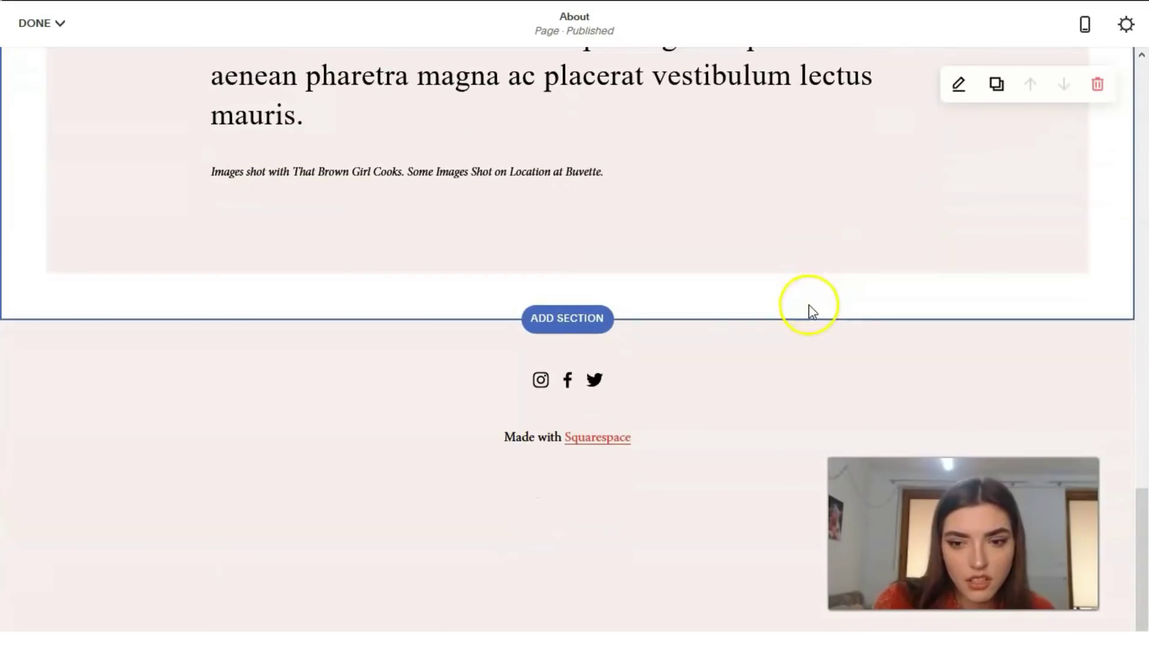
scroll(617, 434, up, 20)
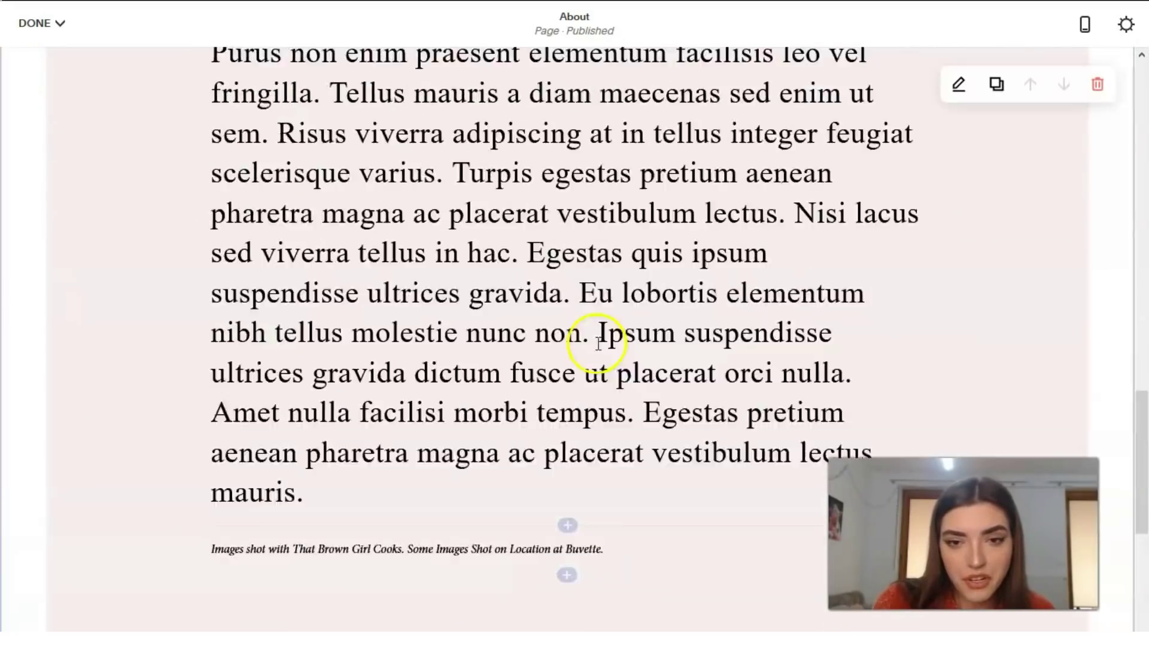
scroll(612, 375, up, 10)
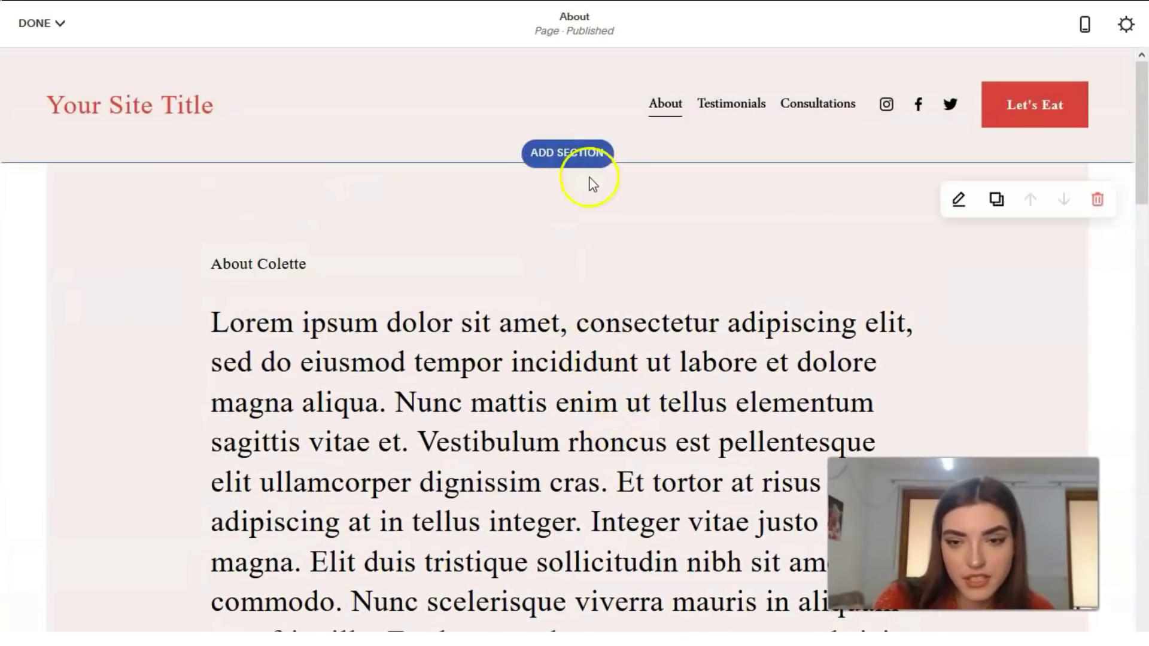
mouse_move(639, 162)
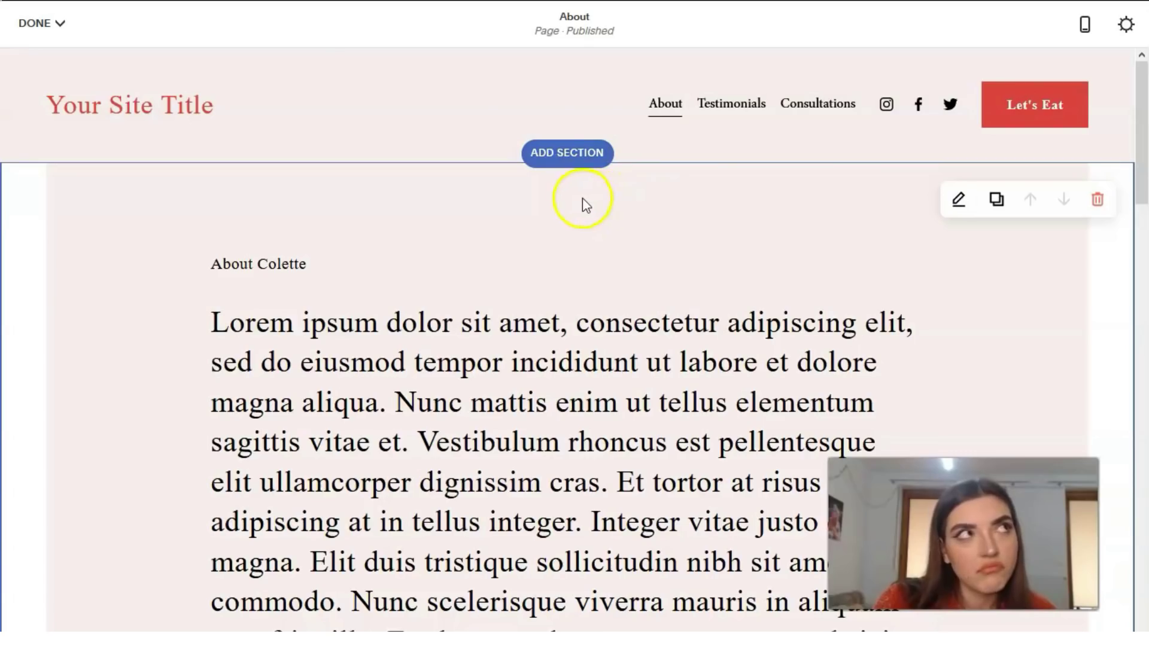
click(573, 158)
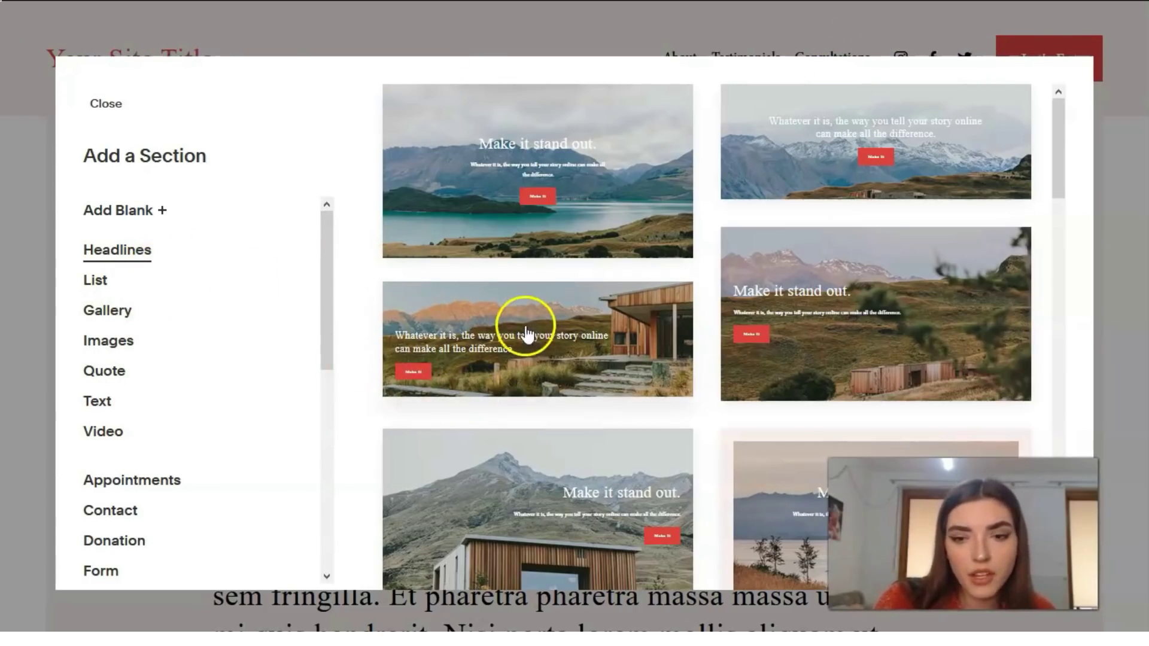
Scroll through the Headlines layout thumbnails with their mountain-landscape images.
scroll(705, 341, down, 1)
scroll(705, 341, down, 15)
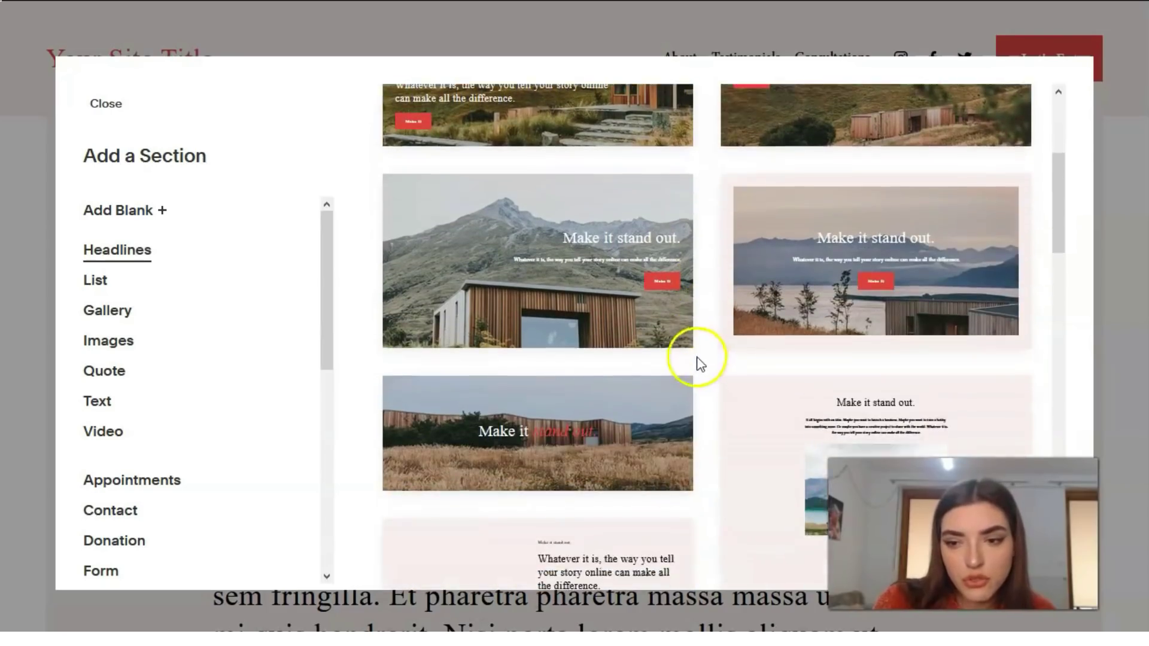
scroll(617, 345, down, 10)
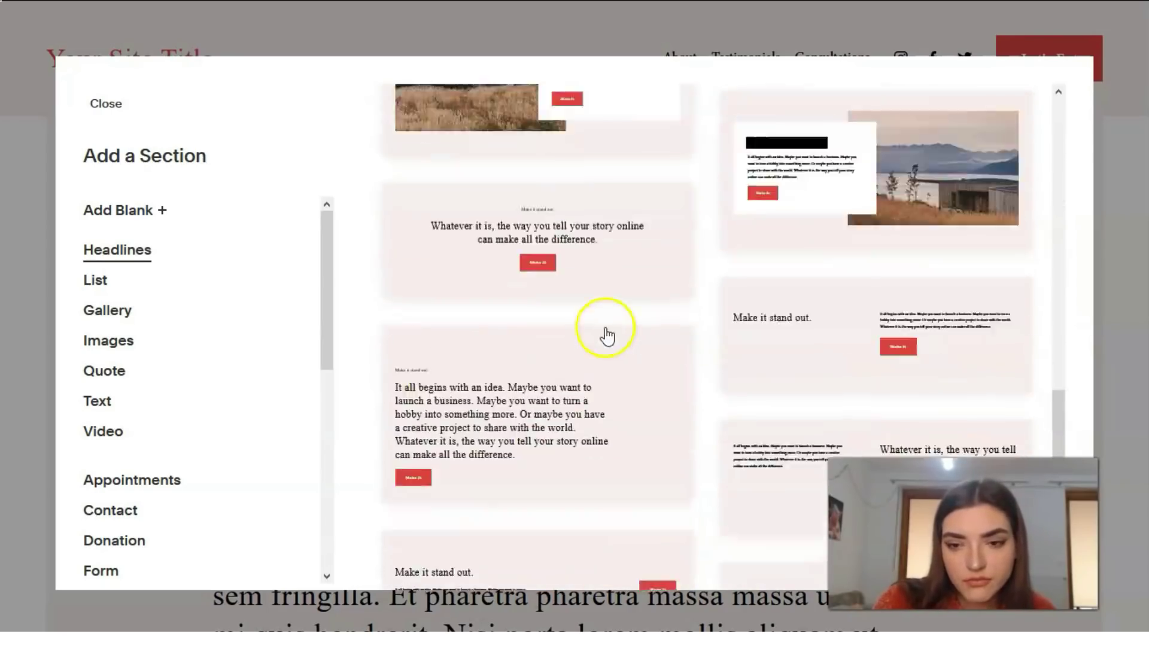
scroll(601, 347, up, 20)
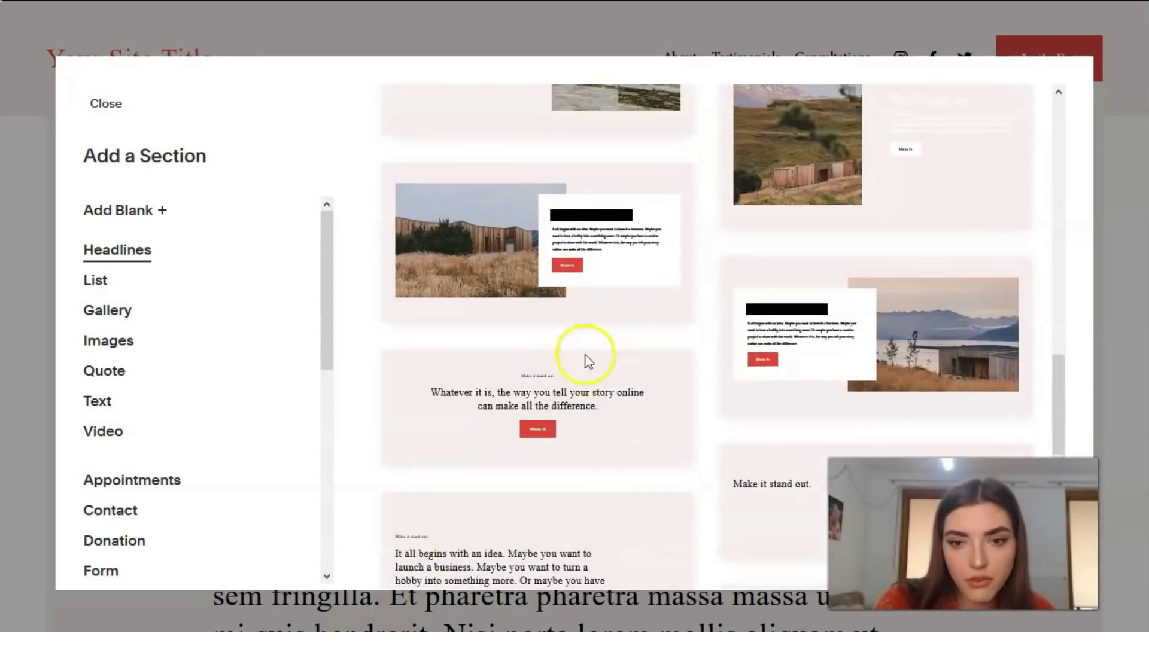
scroll(595, 350, up, 1)
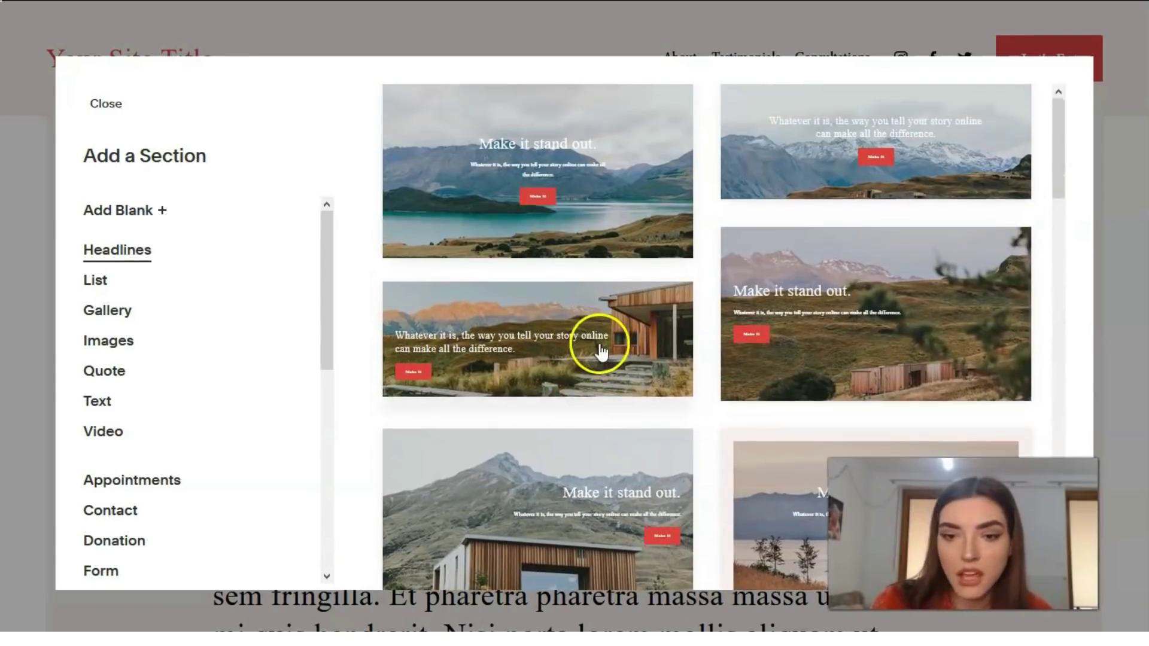
scroll(599, 335, down, 1)
scroll(595, 336, up, 2)
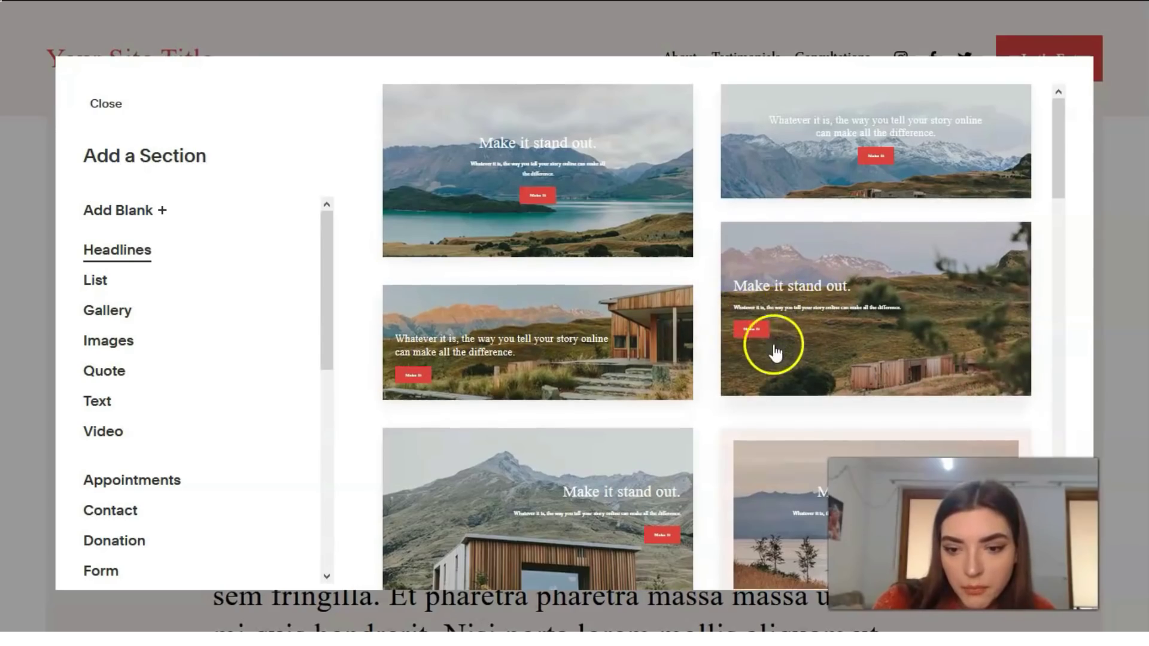
scroll(778, 338, down, 3)
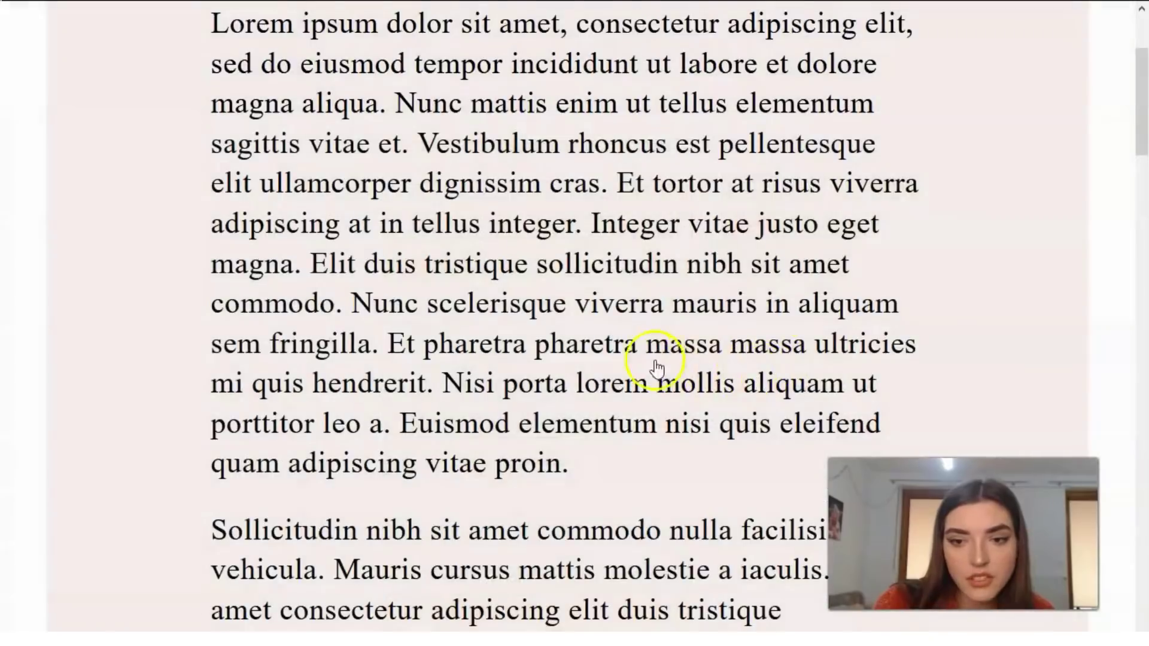
Insert the centred mountain-lake headline layout 'Make it stand out.' with its red Make It button.
scroll(654, 359, down, 5)
scroll(654, 359, up, 5)
scroll(655, 357, down, 10)
scroll(649, 359, up, 2)
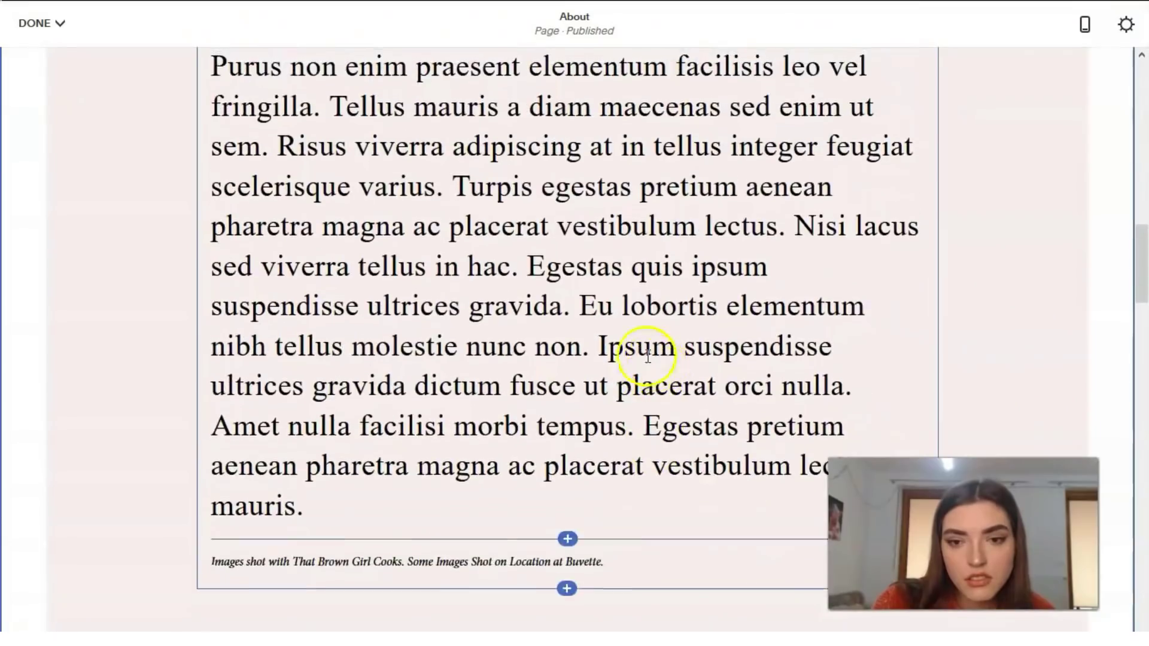
scroll(607, 341, down, 5)
scroll(607, 347, up, 15)
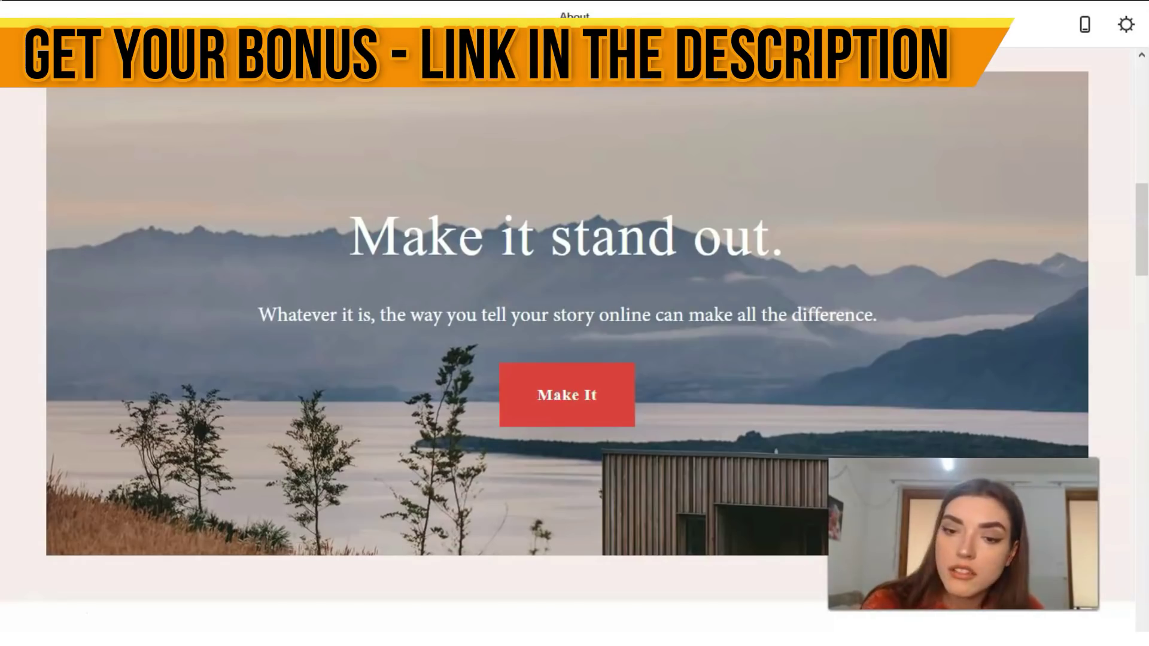
Relabel the red Make It button to 'here' in its settings panel.
click(532, 412)
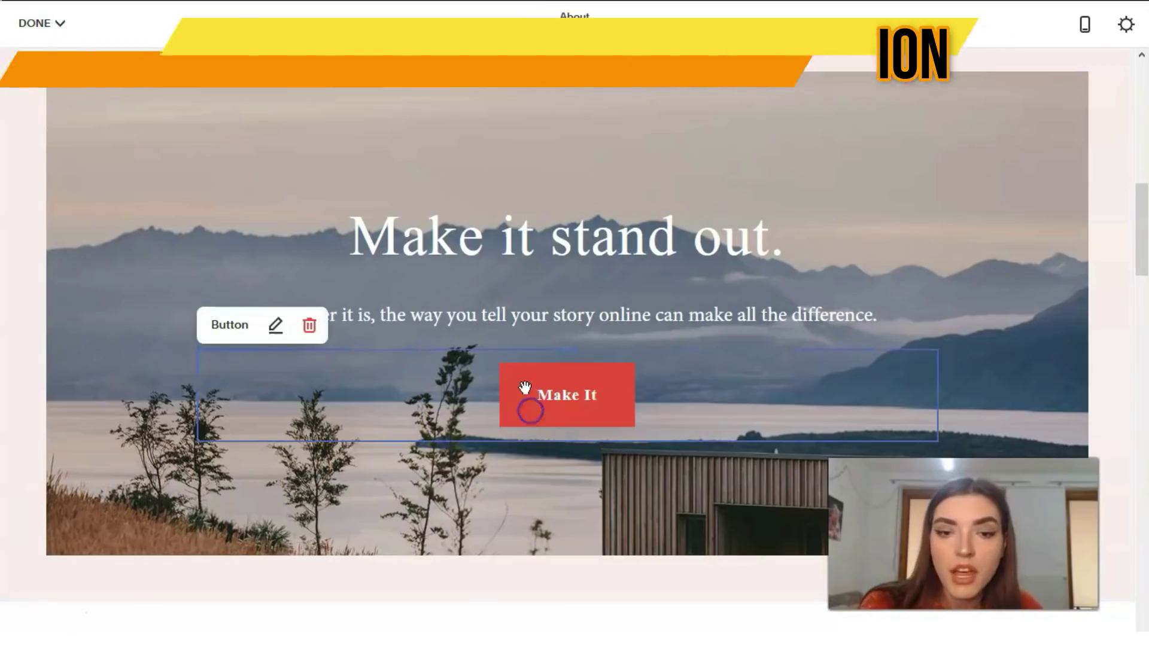
click(275, 326)
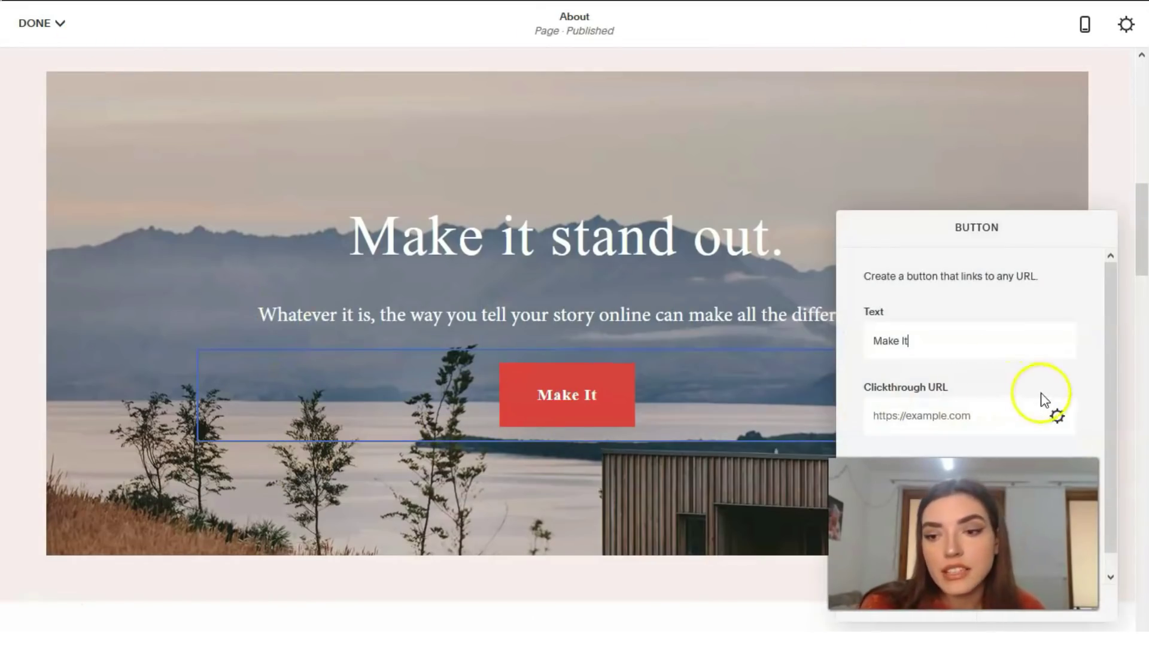
drag(988, 278, 940, 277)
drag(921, 236, 205, 216)
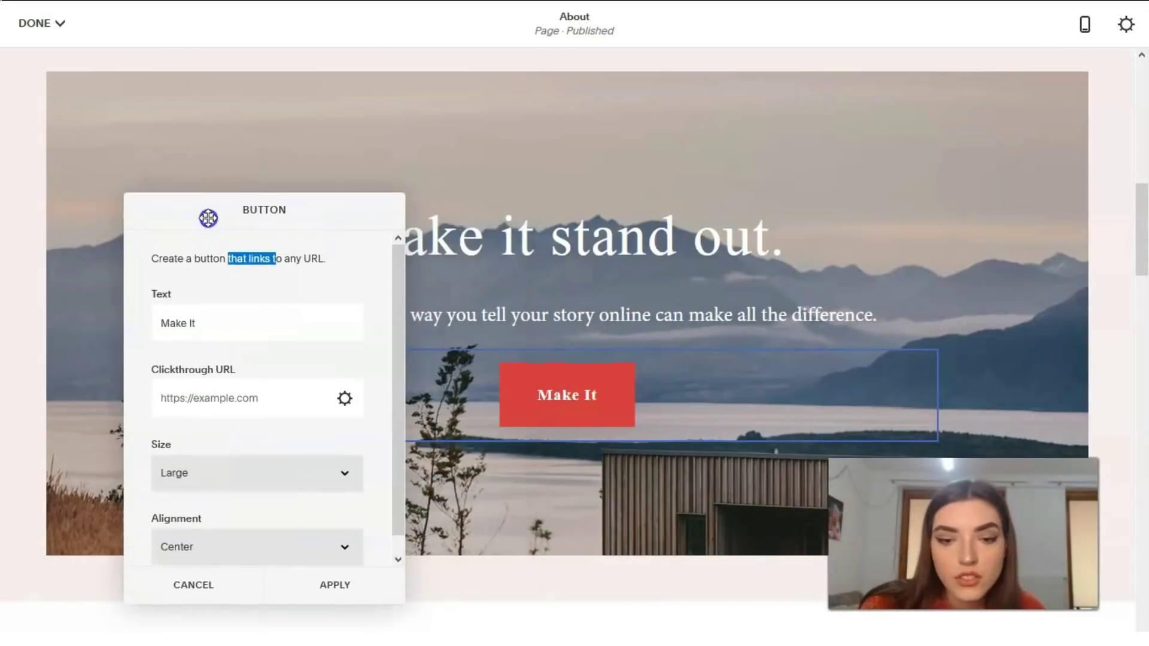
click(249, 339)
click(358, 347)
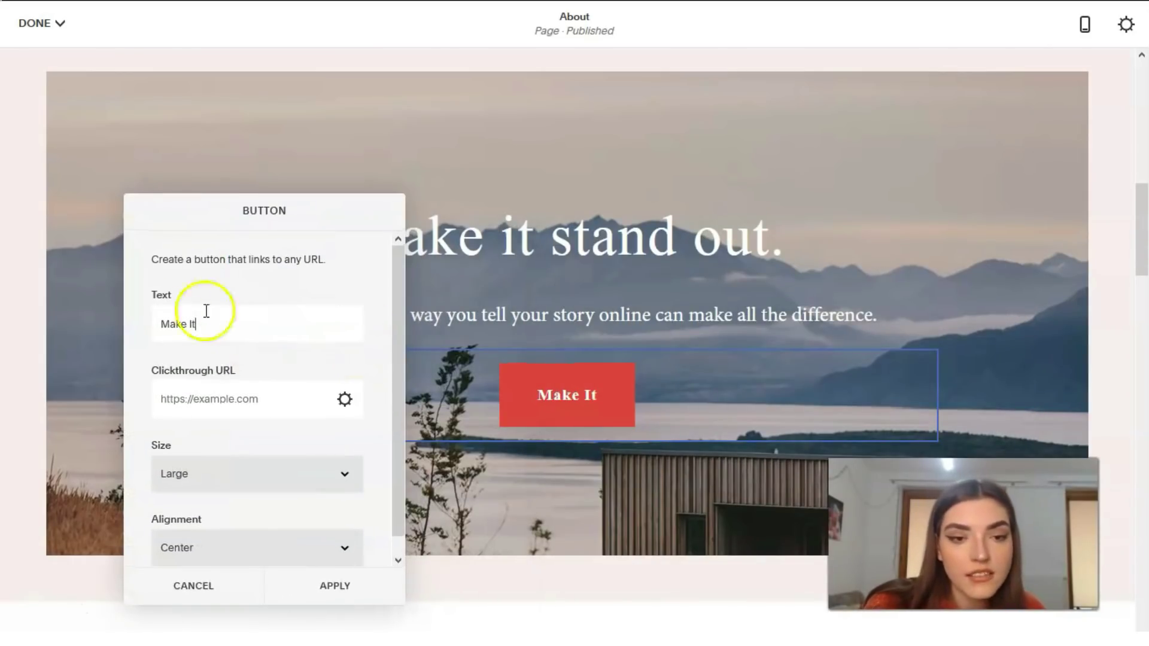
drag(210, 325, 122, 335)
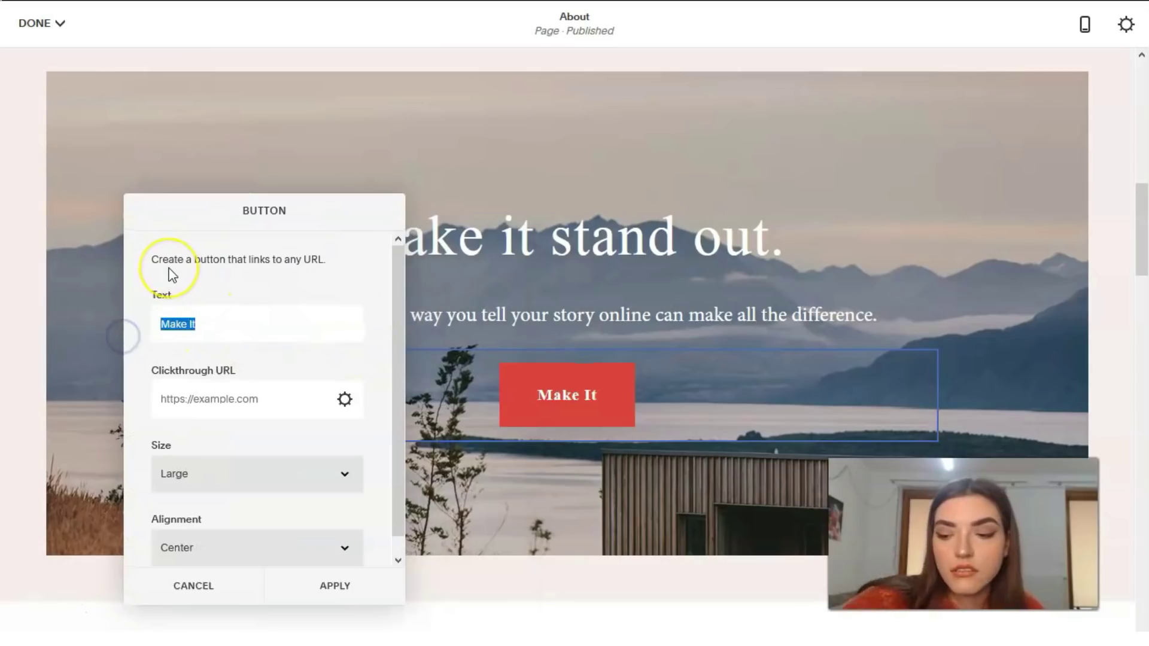
key(BackSpace)
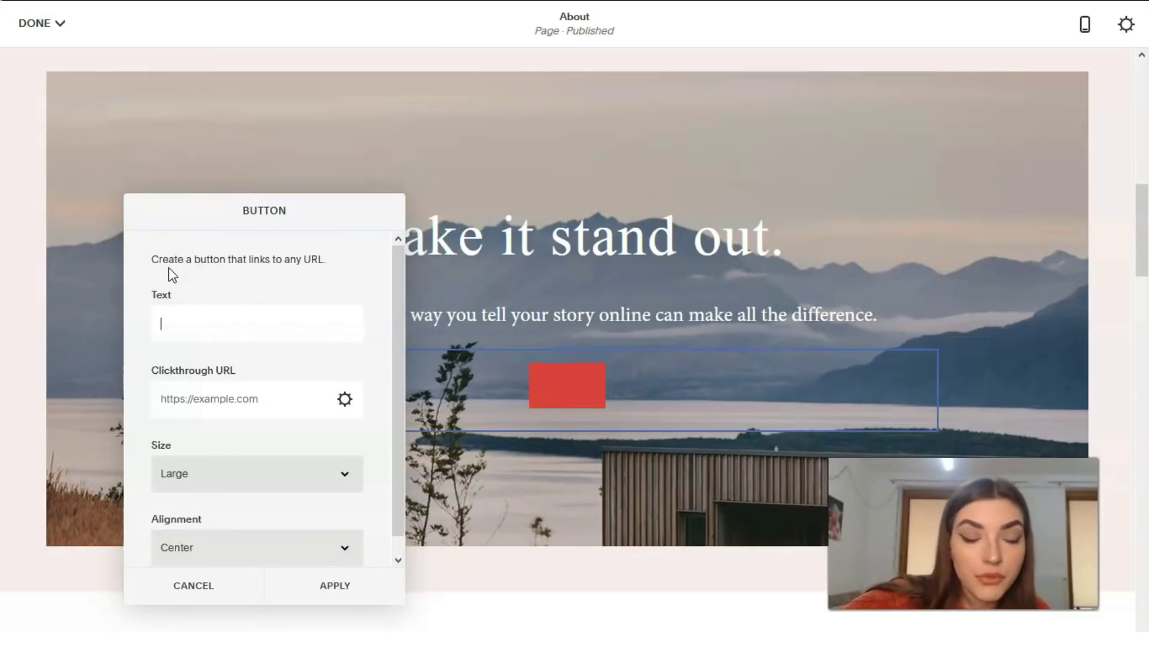
click(190, 306)
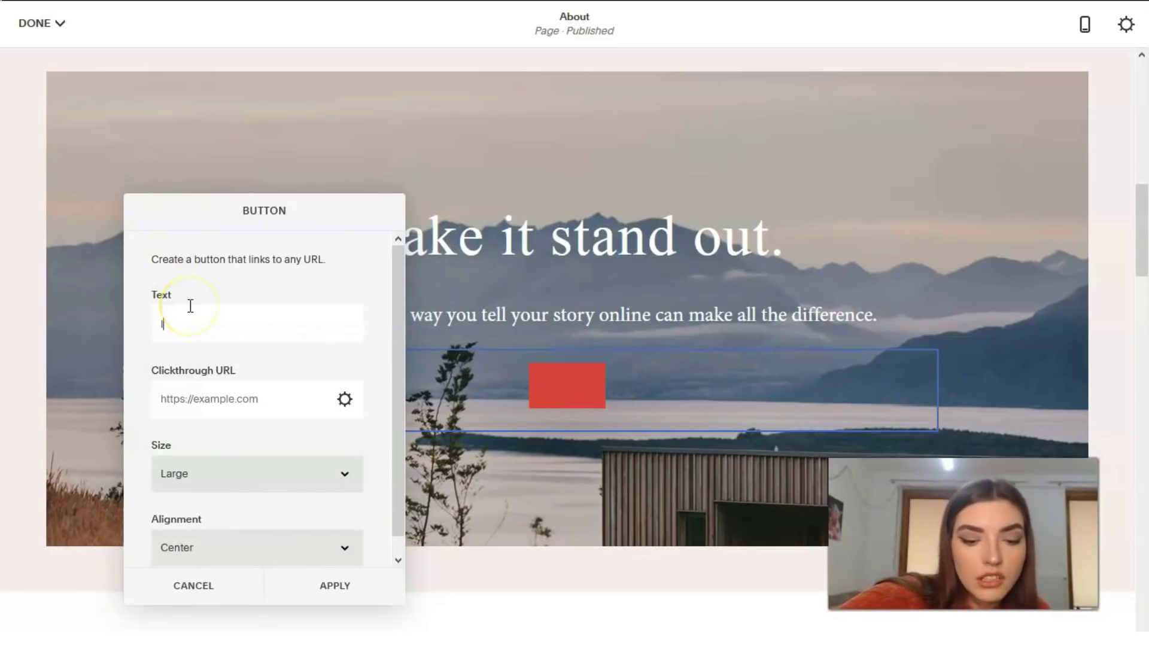
text(Id)
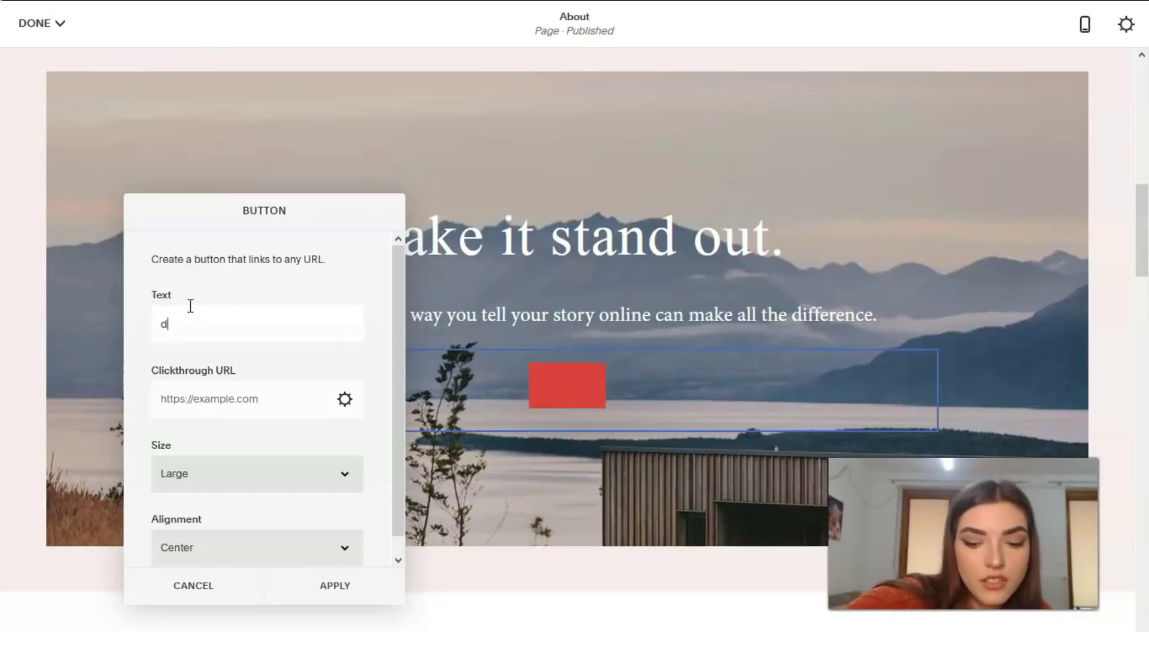
text(o th)
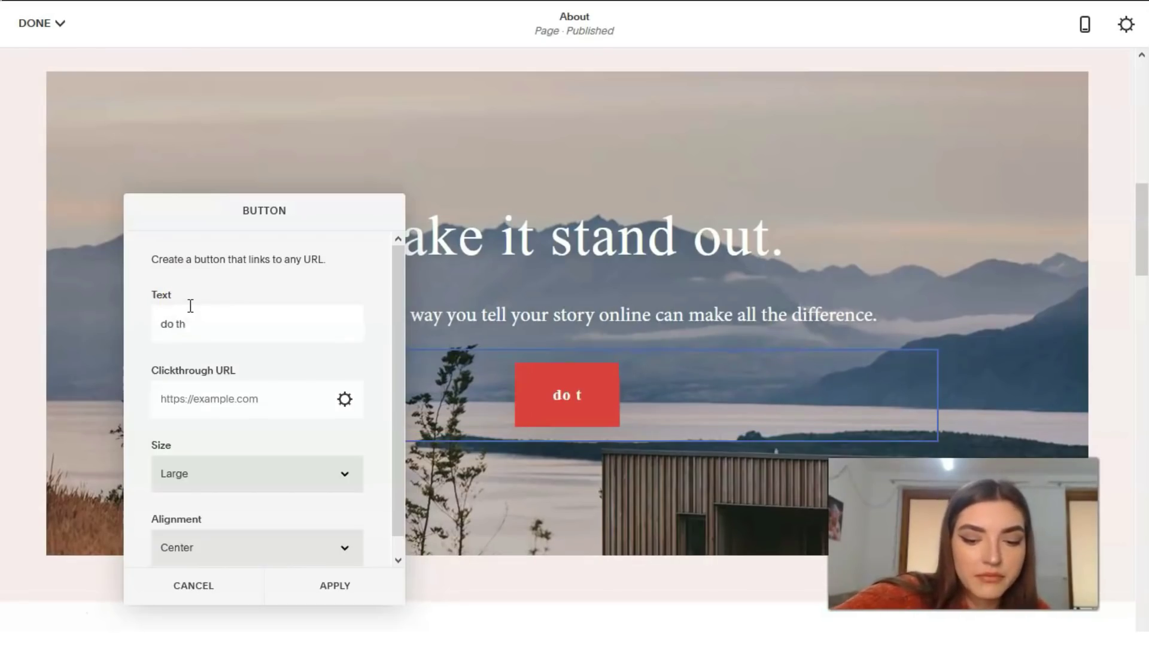
text(ids)
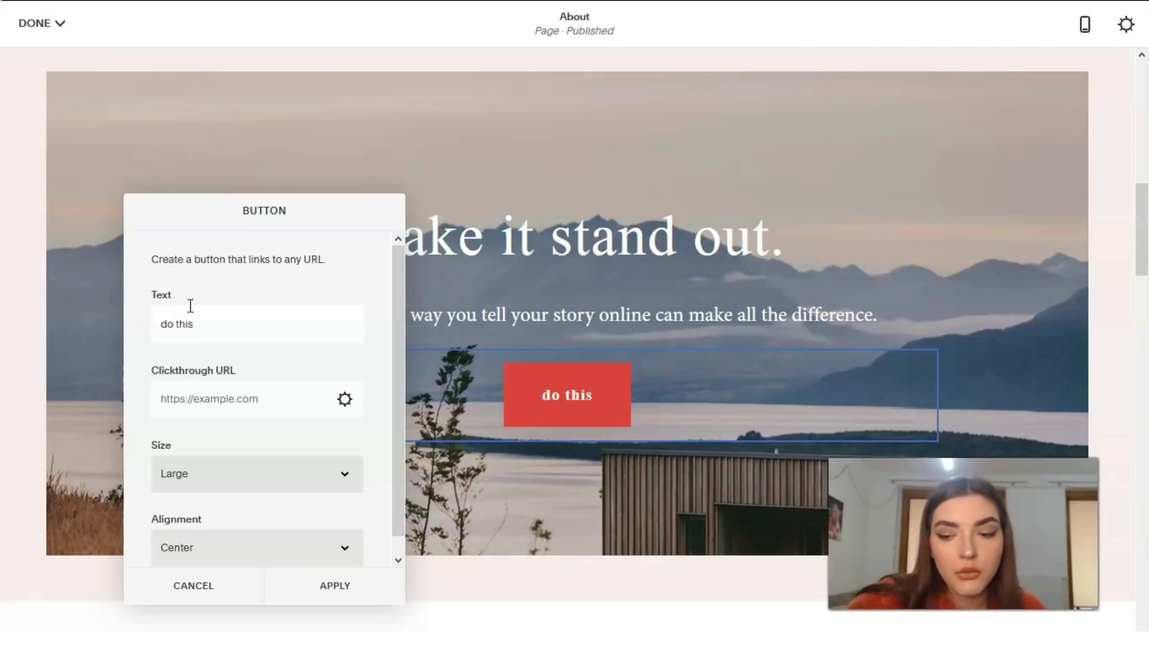
text(here)
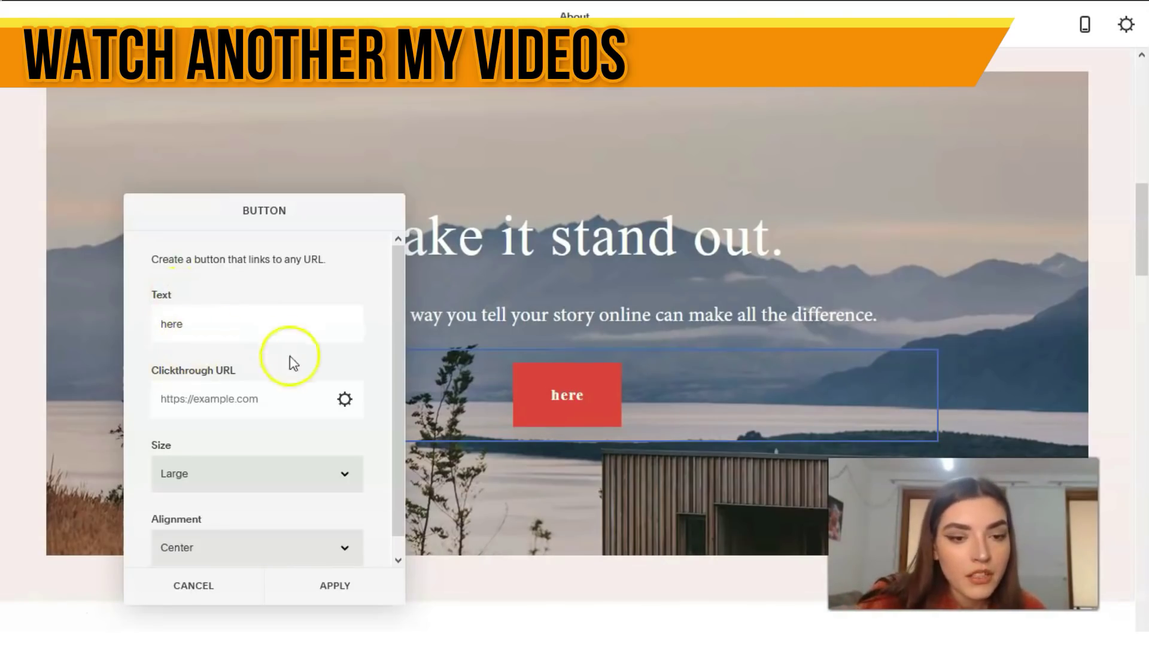
Compare Small and Large button sizes, then settle on Medium.
scroll(269, 397, down, 1)
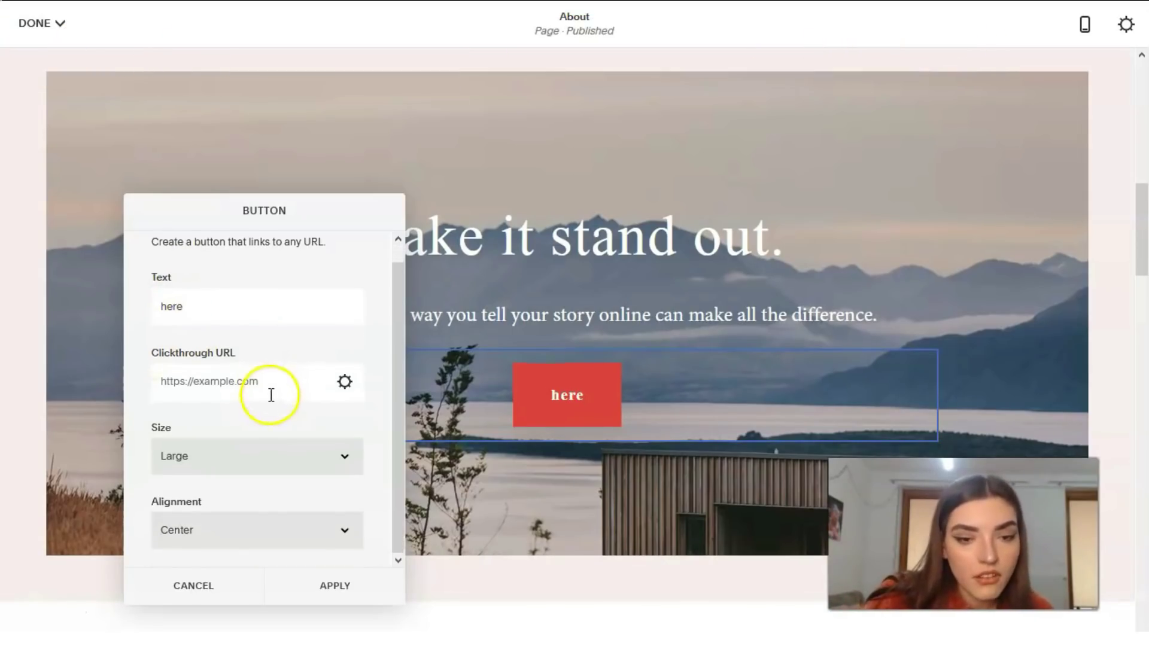
click(325, 456)
click(256, 485)
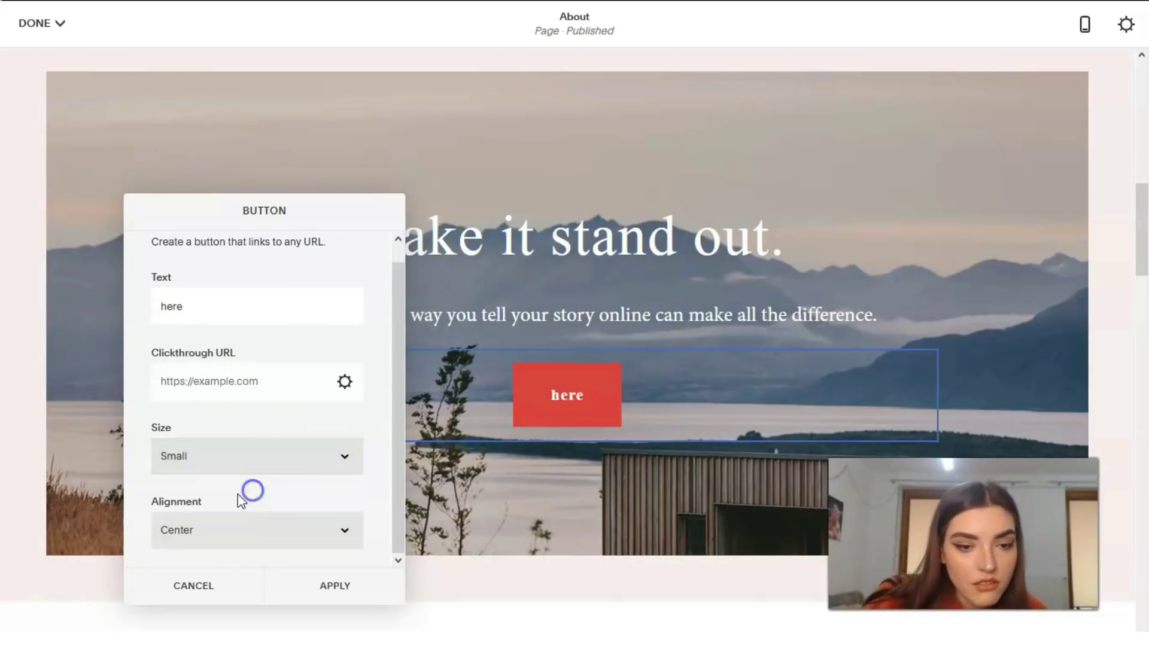
click(343, 450)
click(320, 502)
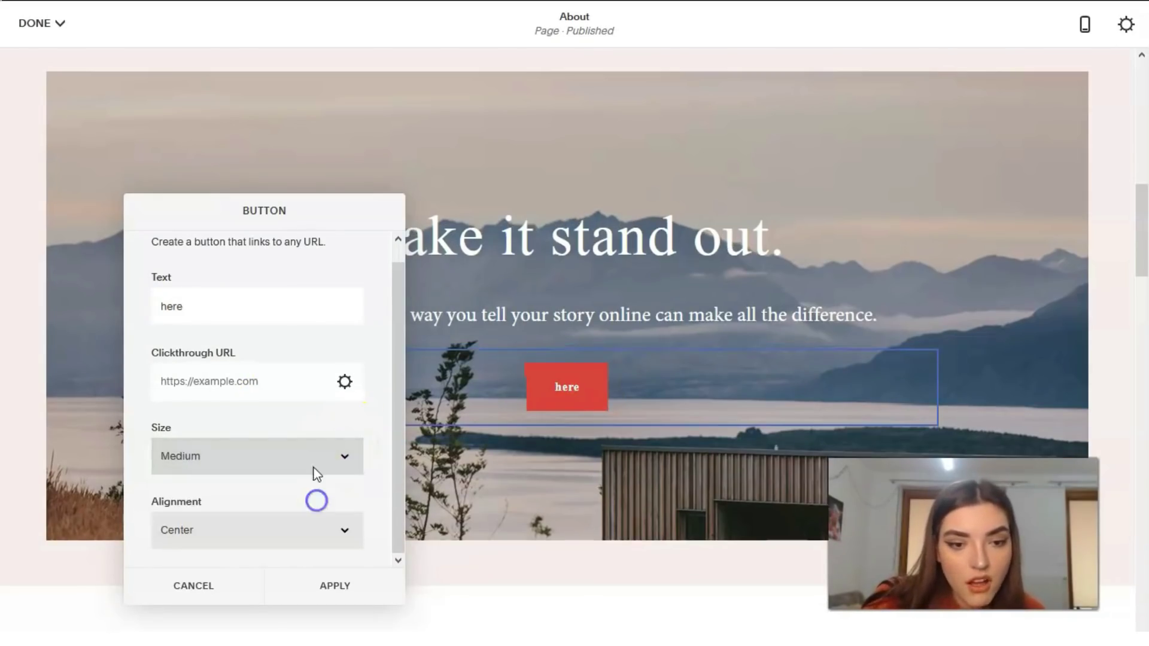
click(332, 438)
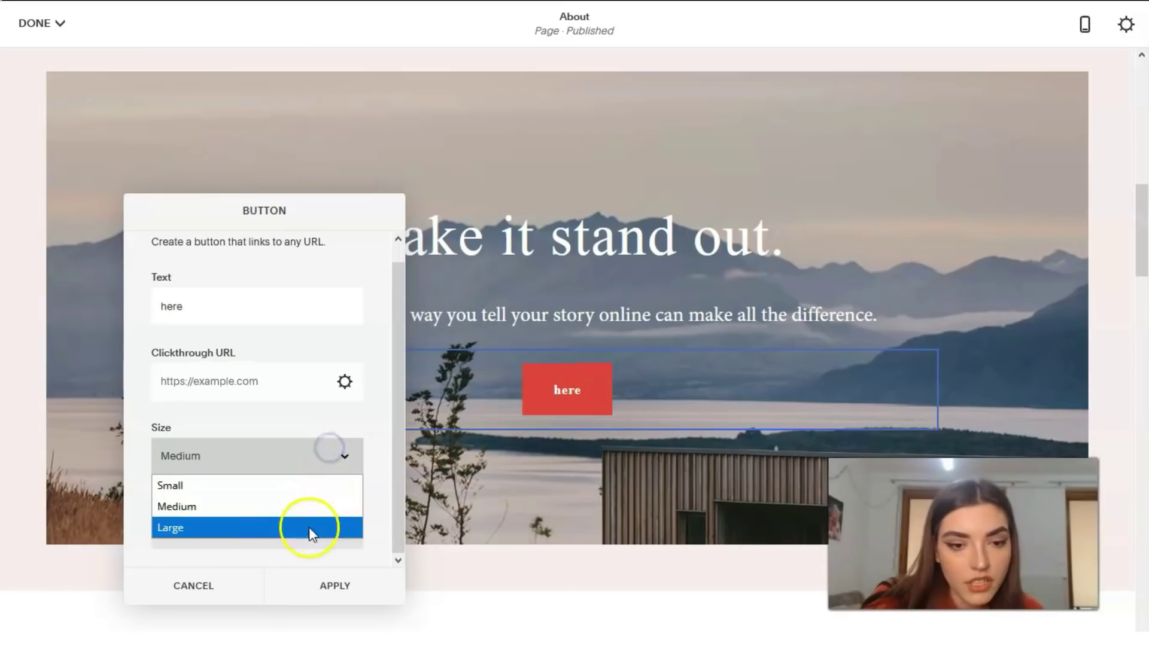
click(309, 526)
click(333, 450)
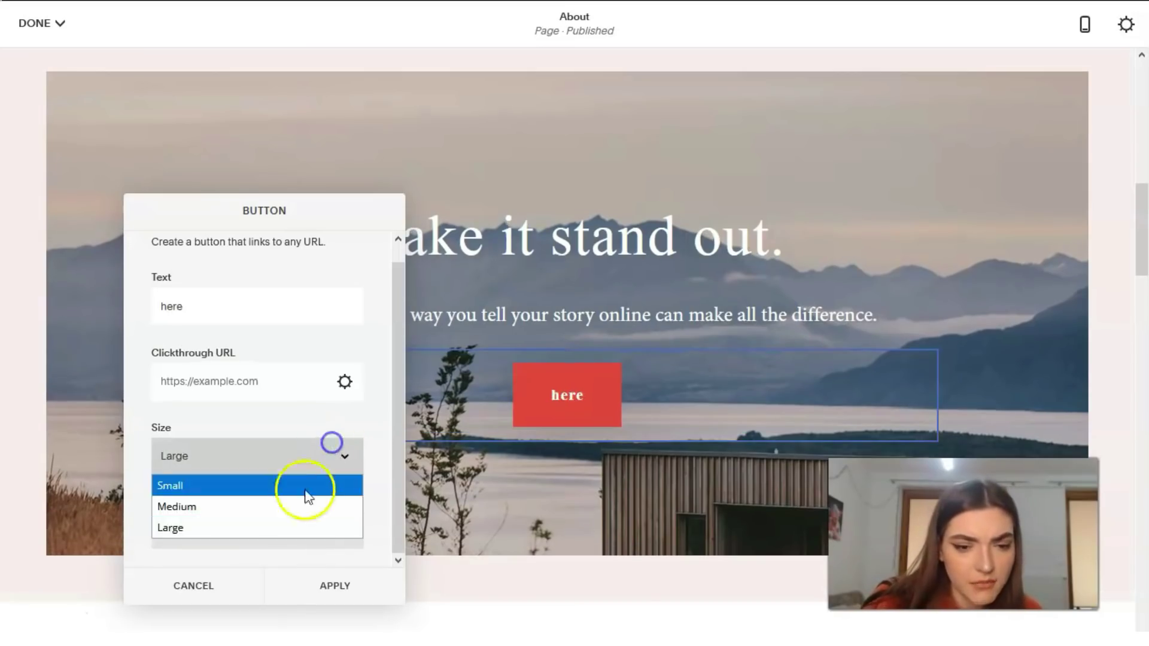
click(300, 507)
Try Left and Right button alignment, ending with Center under the subtitle.
click(289, 530)
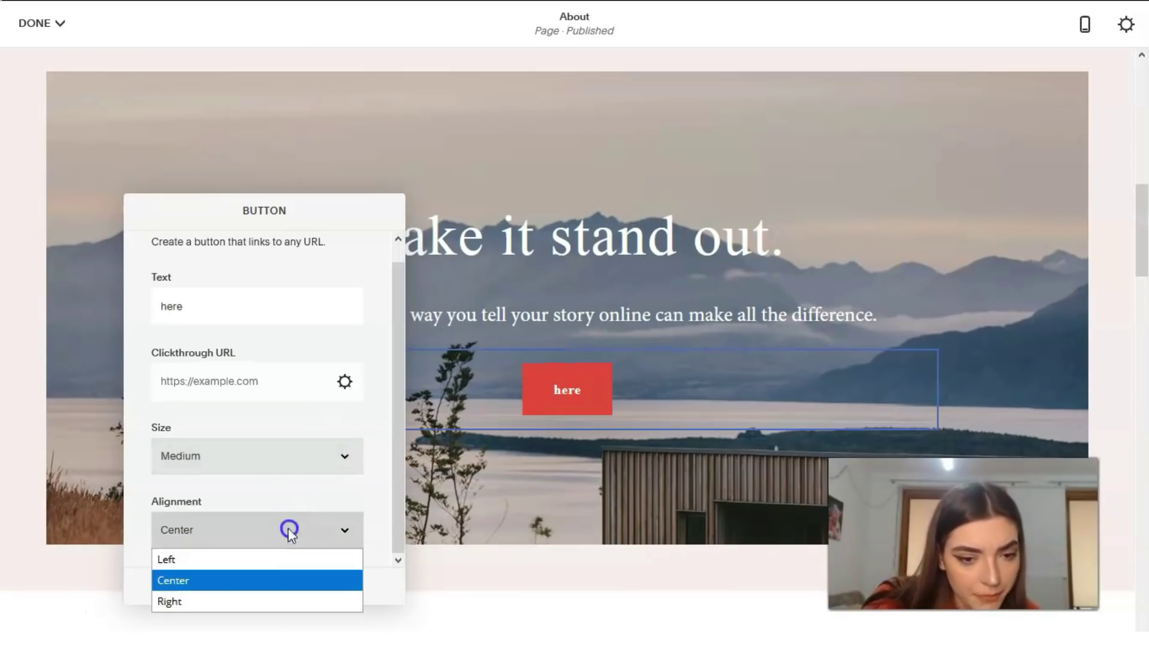
click(273, 558)
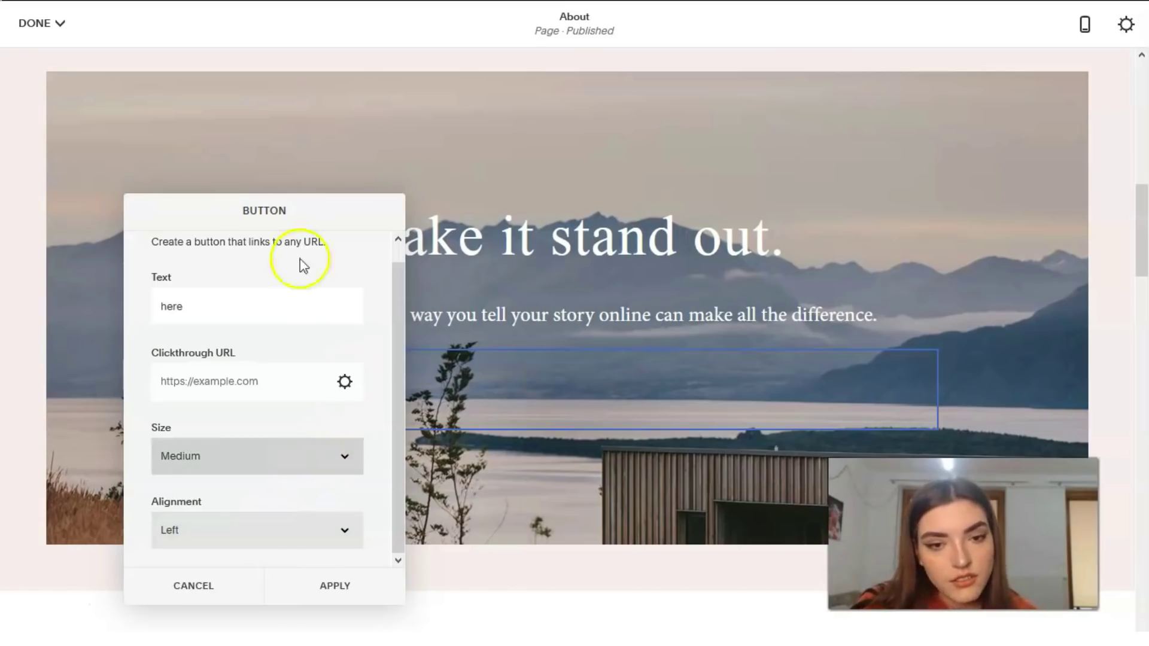
drag(302, 211, 897, 128)
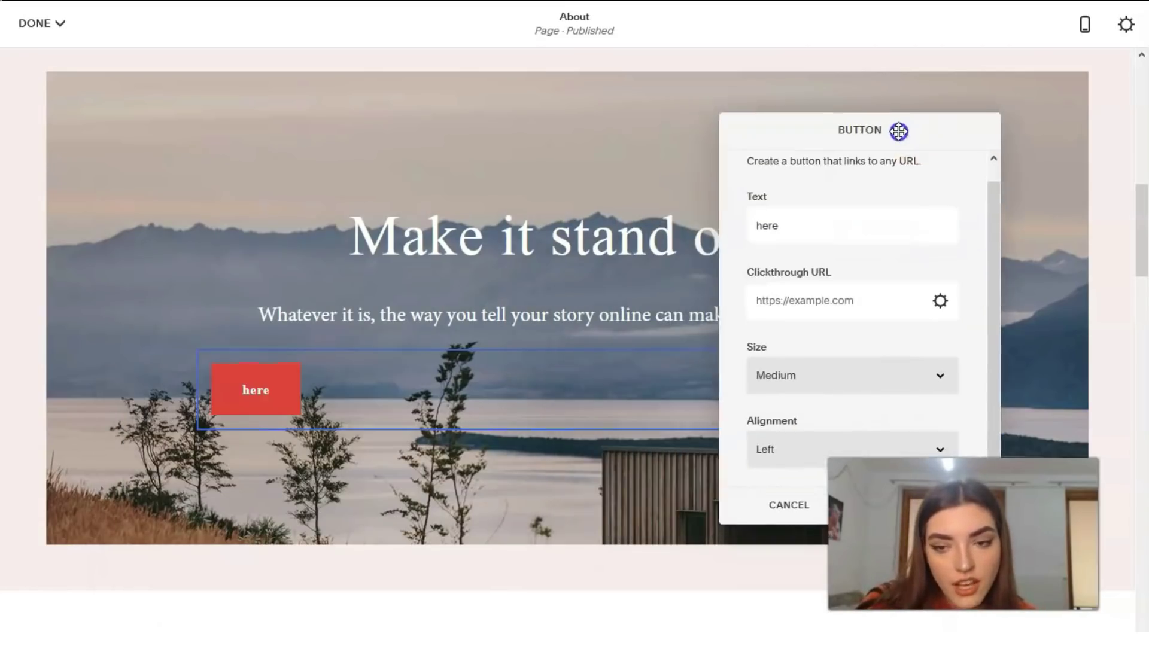
click(930, 445)
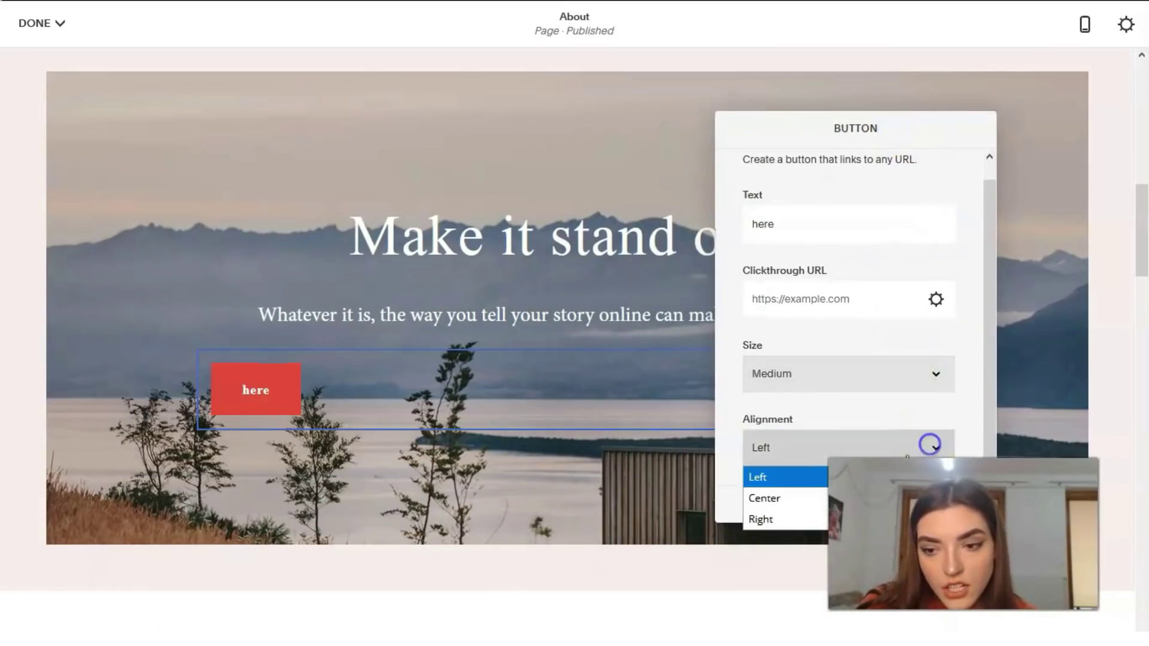
click(772, 498)
click(778, 448)
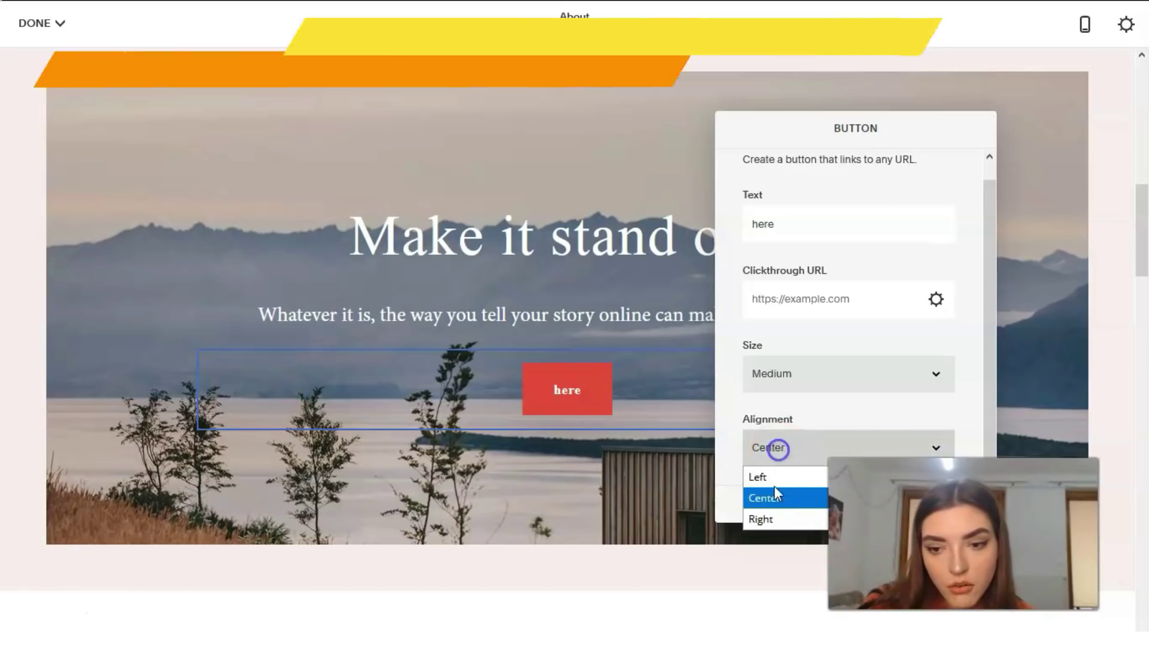
click(776, 519)
drag(802, 141, 542, 133)
click(668, 463)
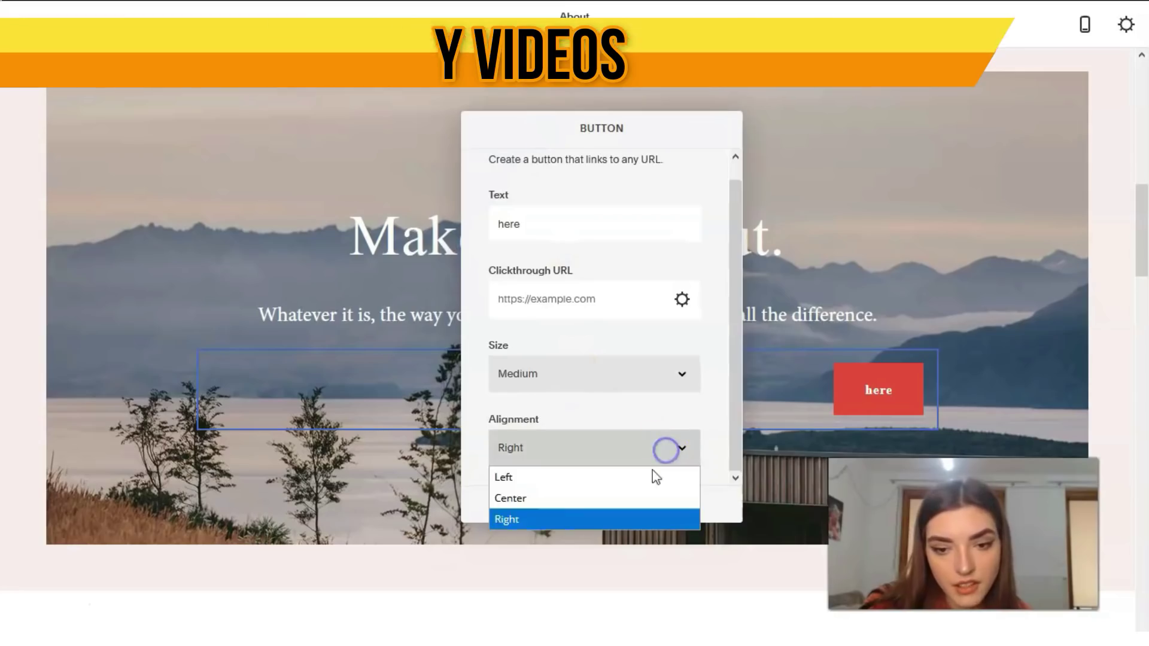
click(639, 498)
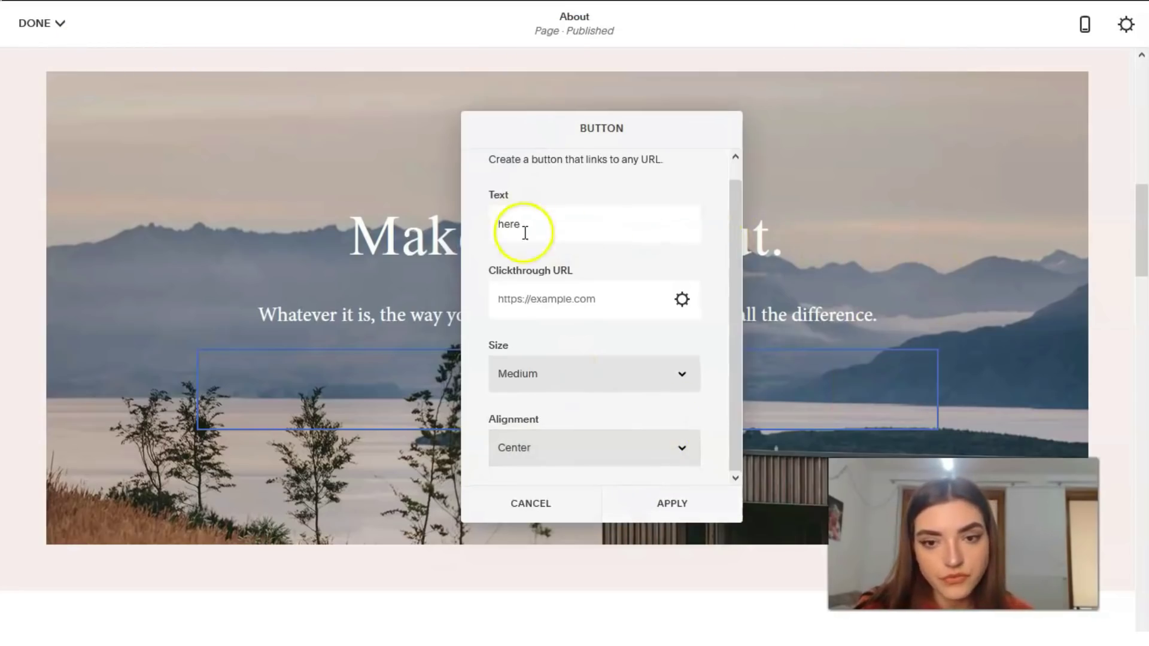
Apply the button settings, then try section content alignments before centring it both ways.
click(671, 505)
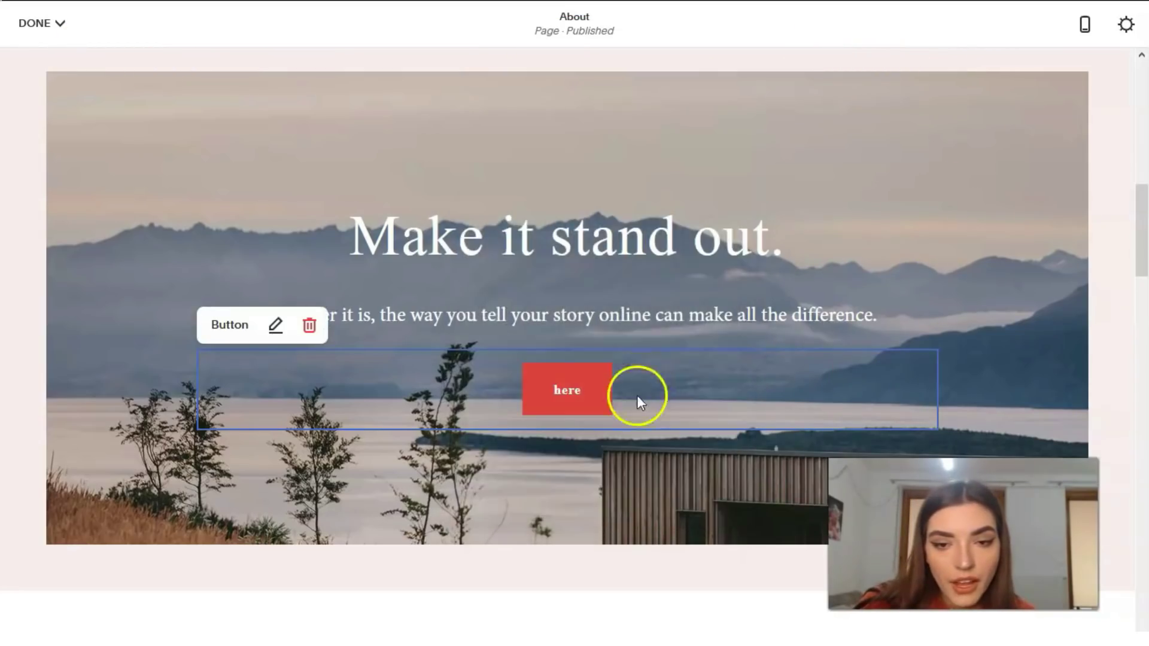
click(469, 311)
key(ctrl+a)
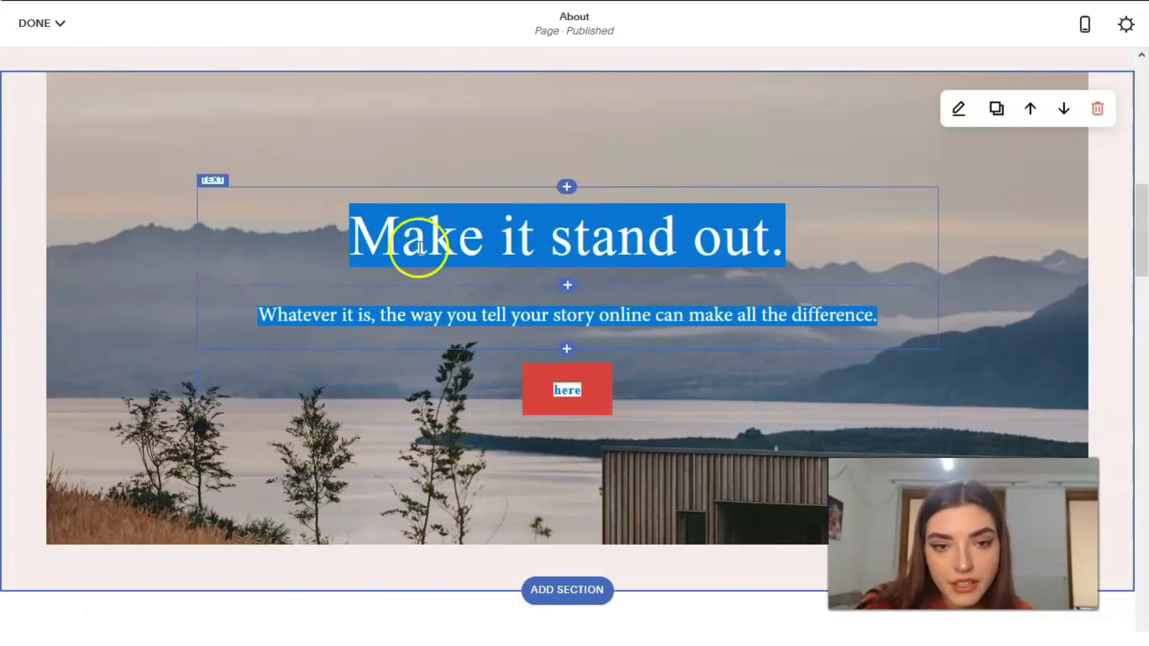
click(958, 110)
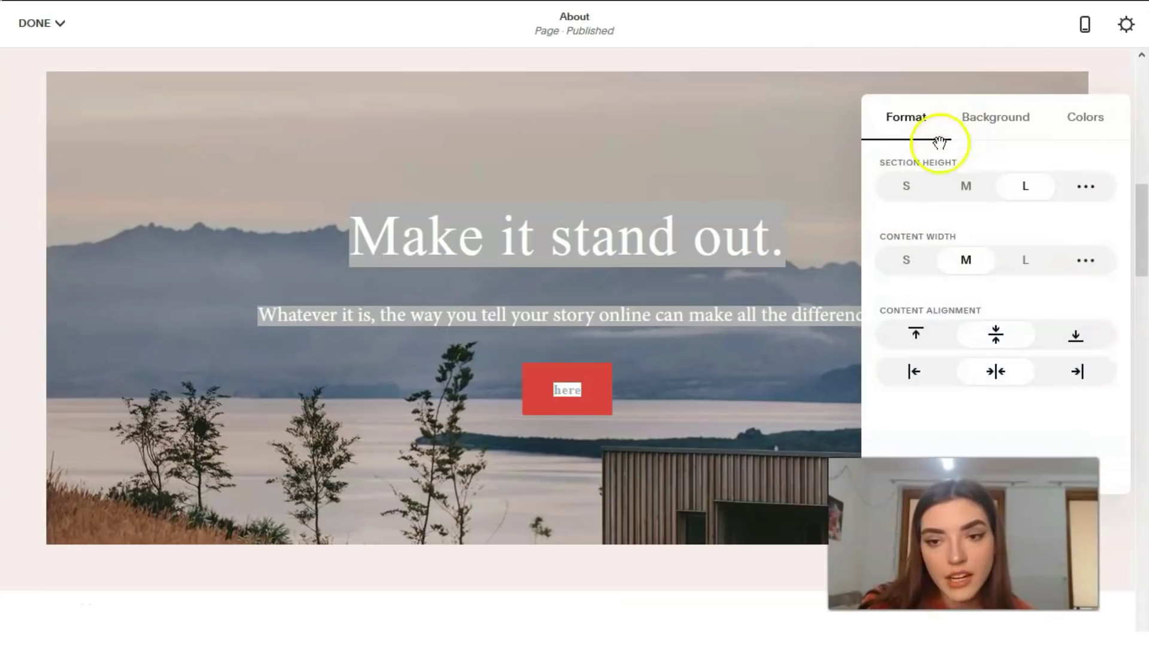
click(914, 371)
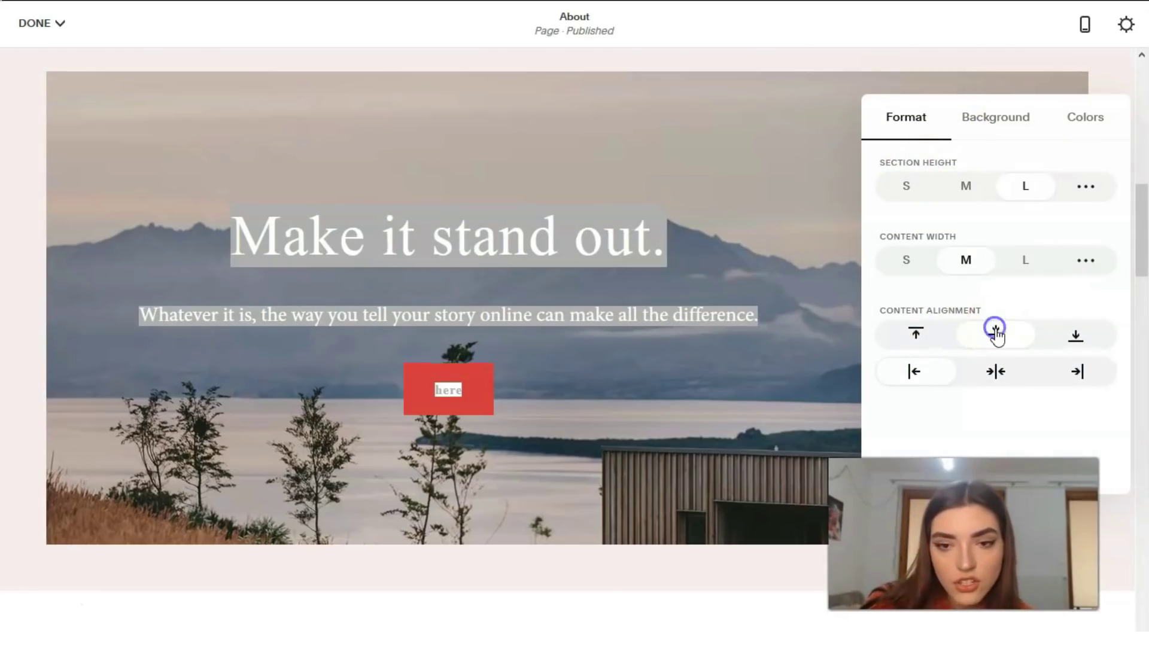
click(921, 340)
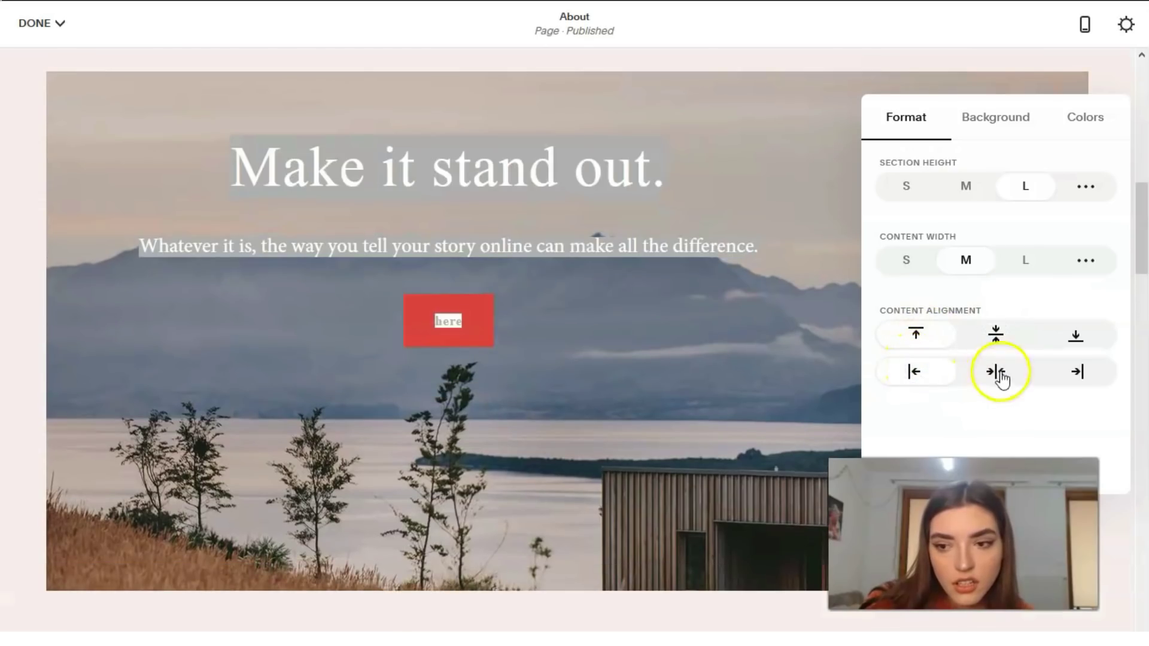
click(1076, 336)
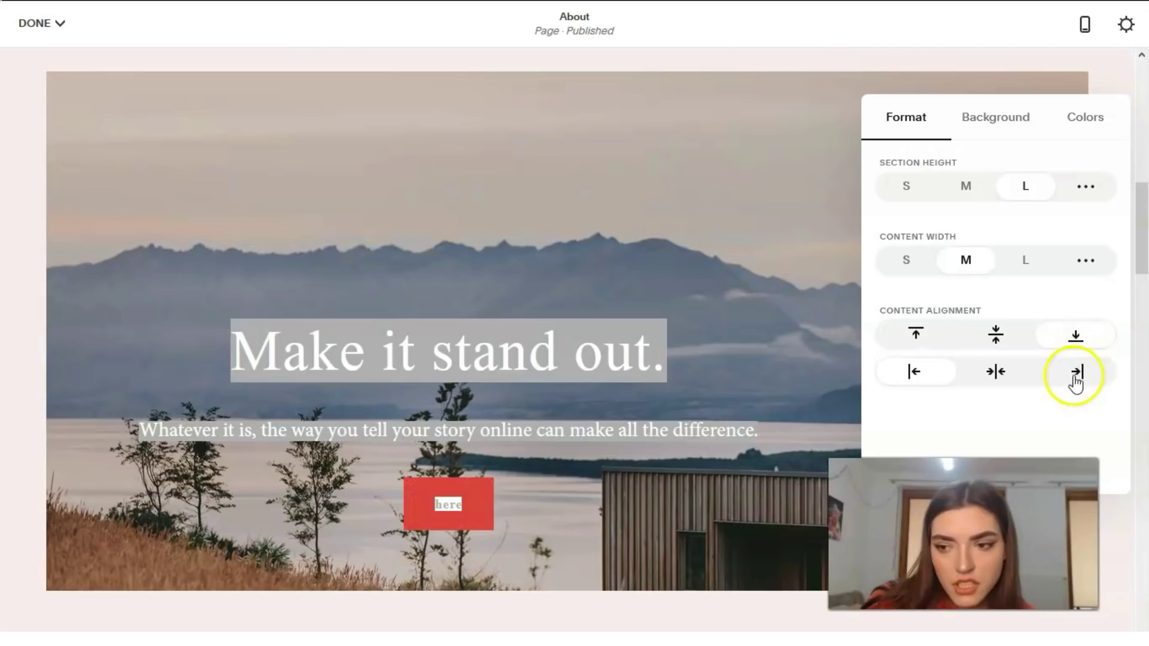
click(1077, 372)
click(995, 372)
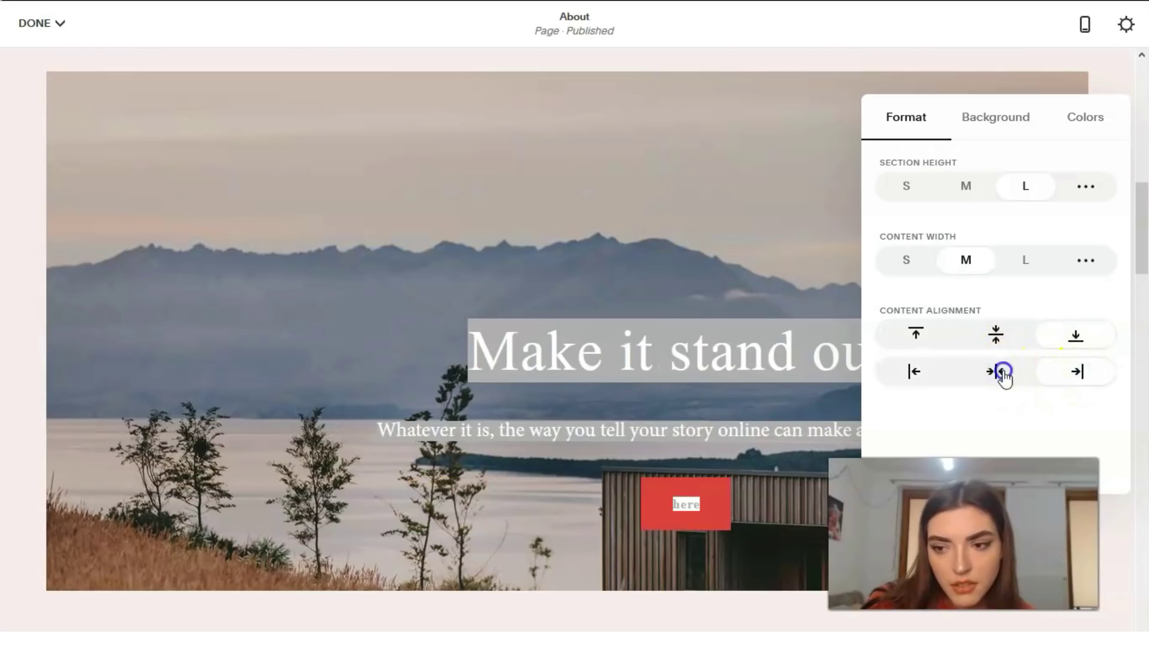
click(996, 333)
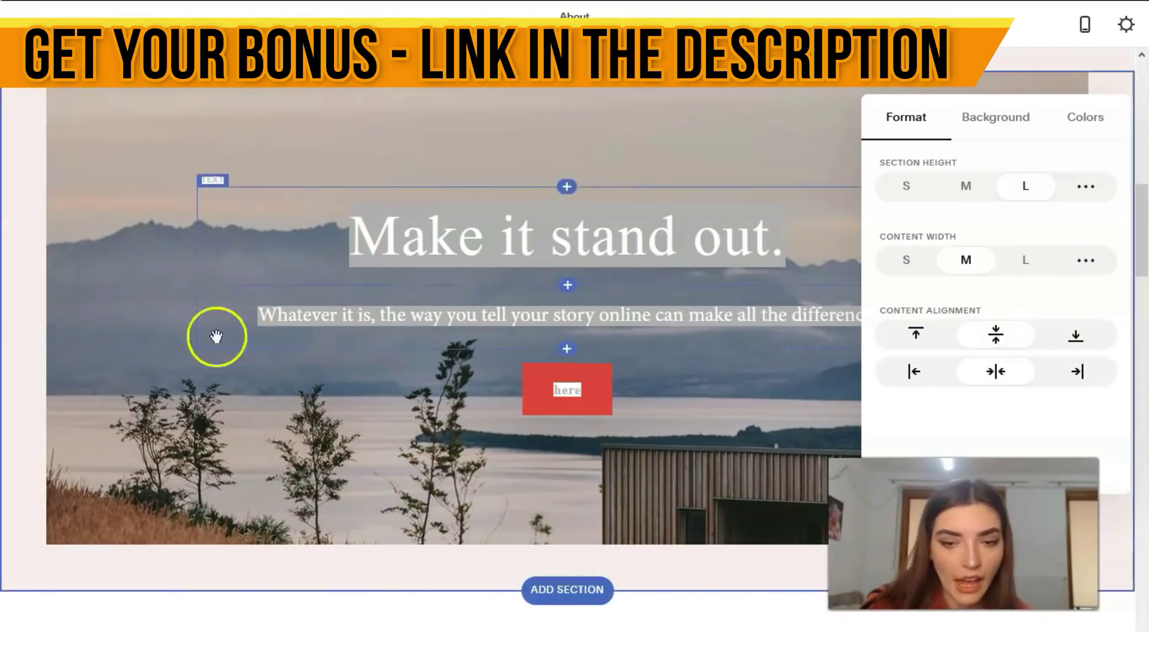
Set the section's content width to L after trying S.
click(911, 261)
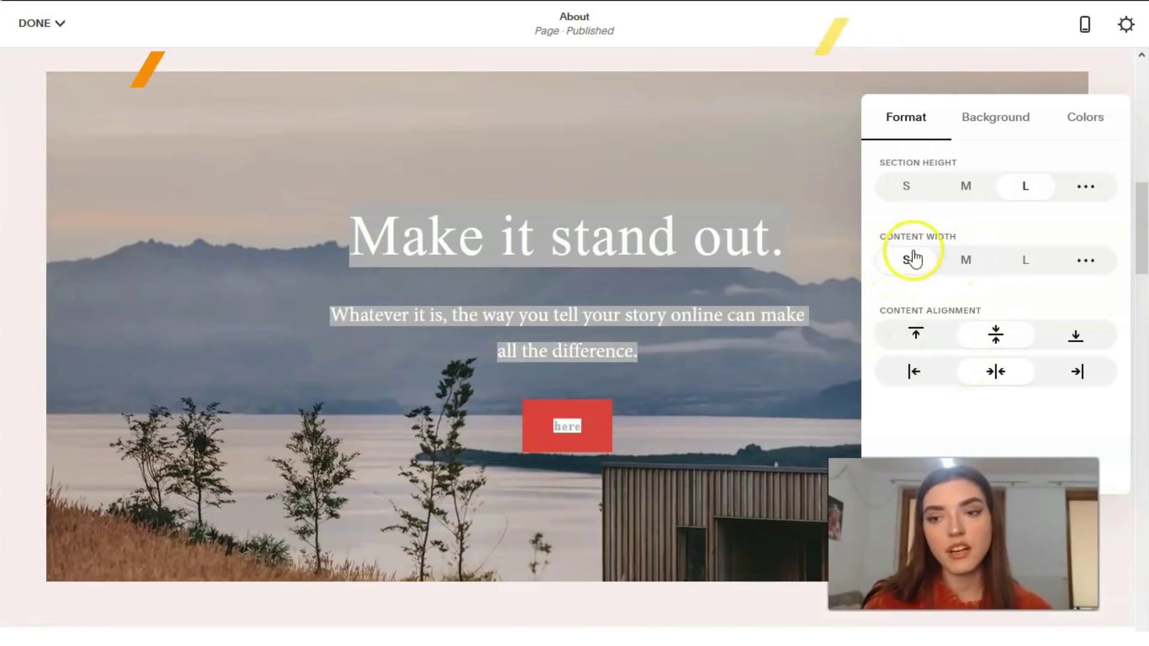
click(1026, 260)
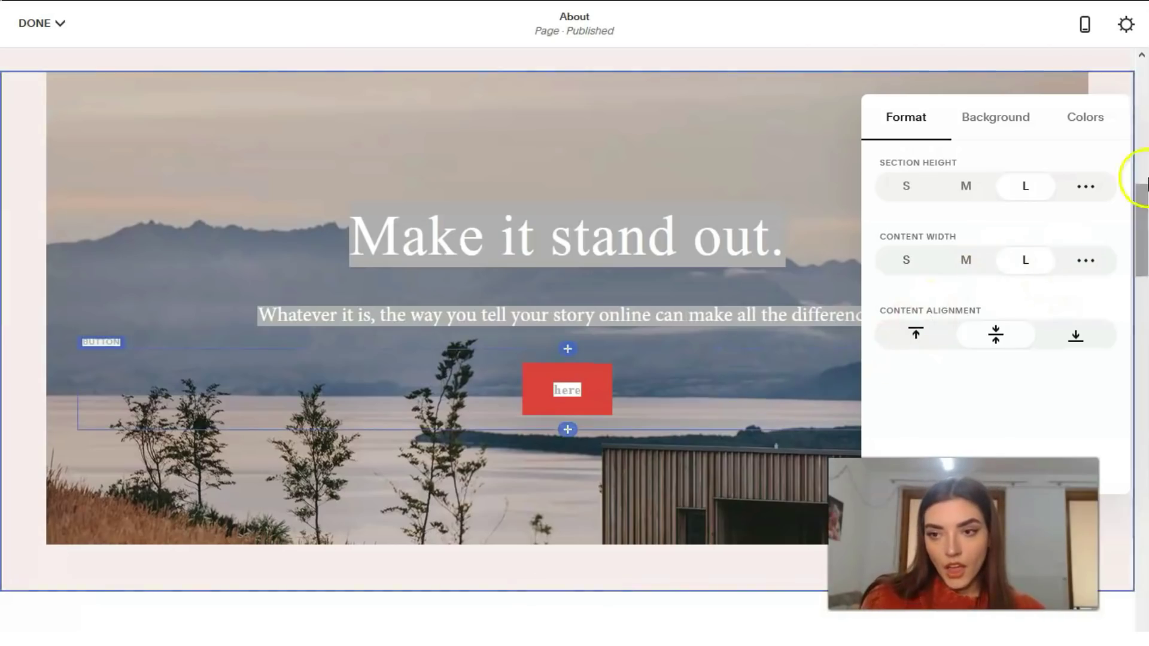
click(987, 120)
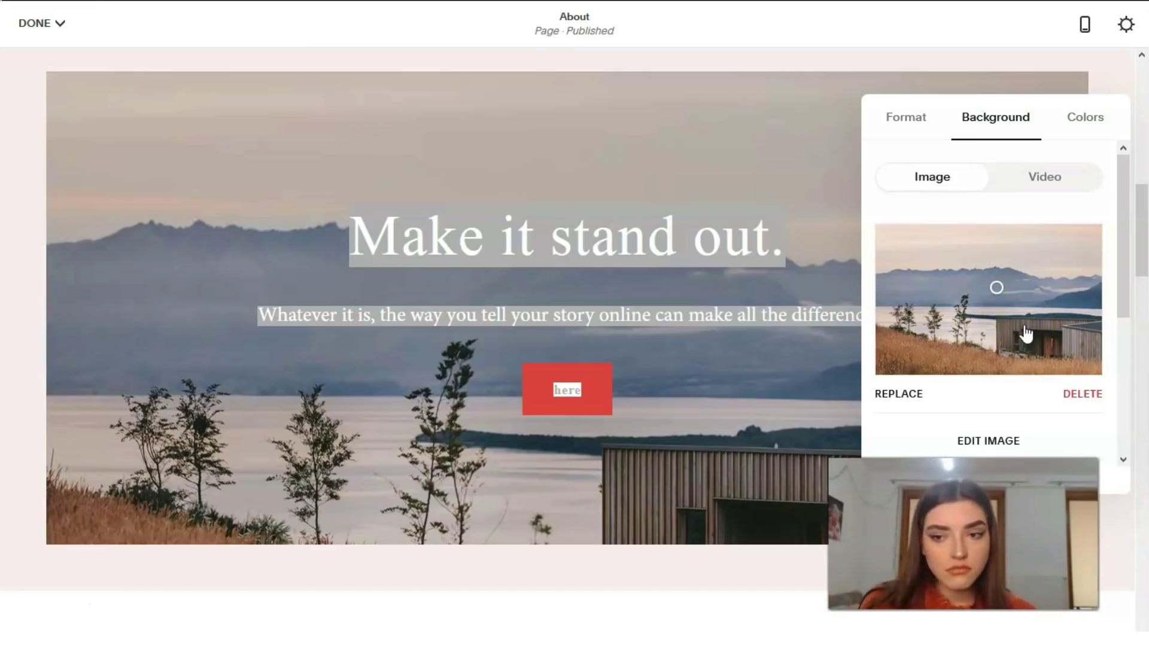
Darken the lake background photo to brightness -54 and contrast 37, then cancel the edits.
click(994, 440)
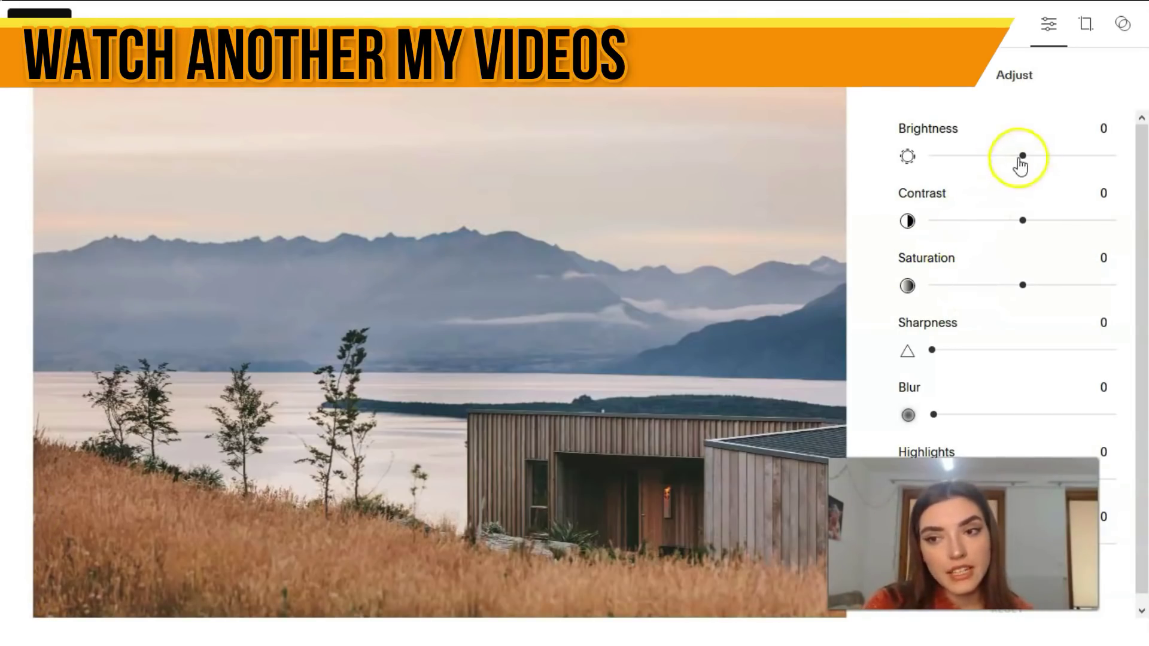
drag(1020, 157, 974, 156)
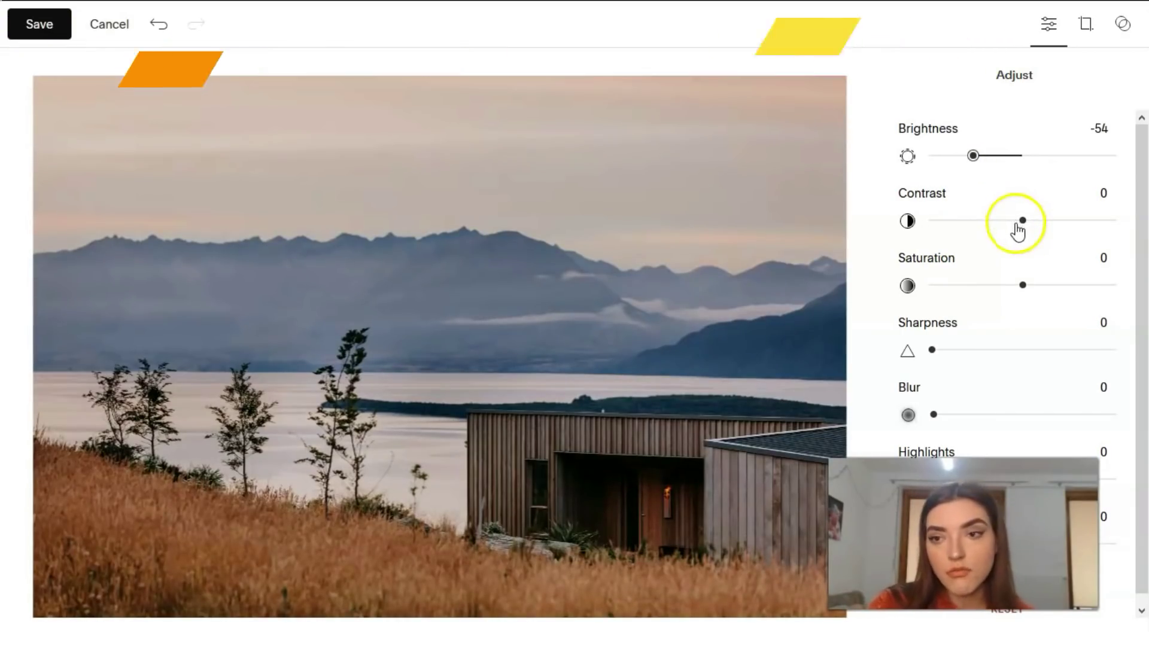
drag(1020, 227, 1054, 220)
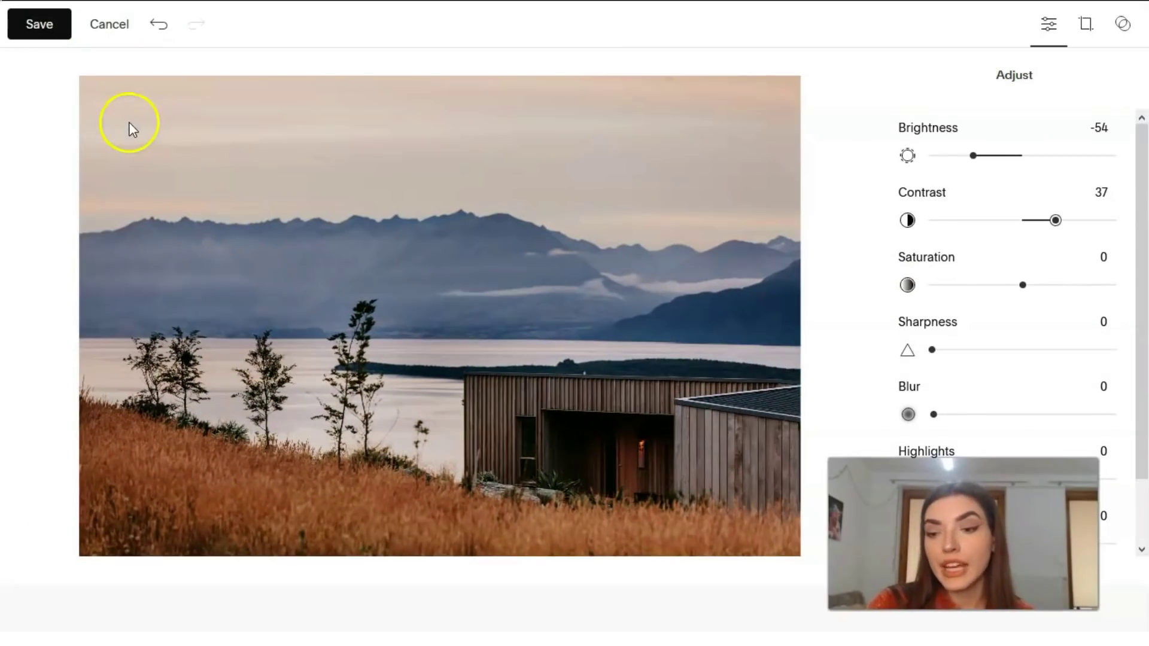
click(109, 27)
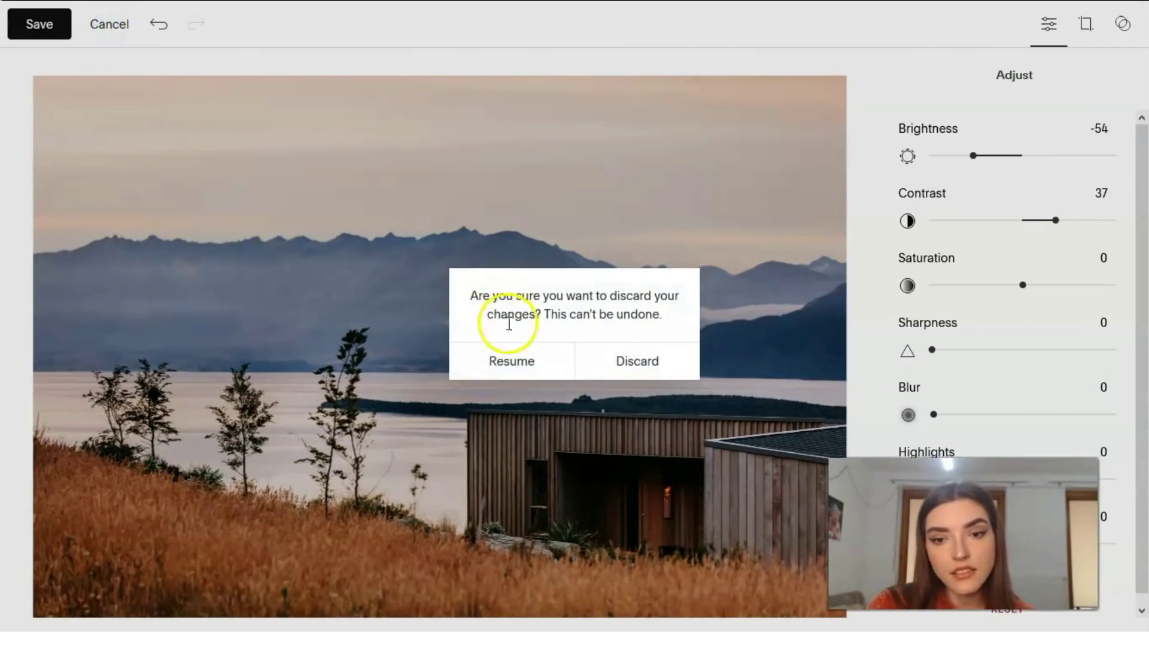
Discard the photo edits and use the straw-hat-on-dashboard photo as the background.
click(674, 364)
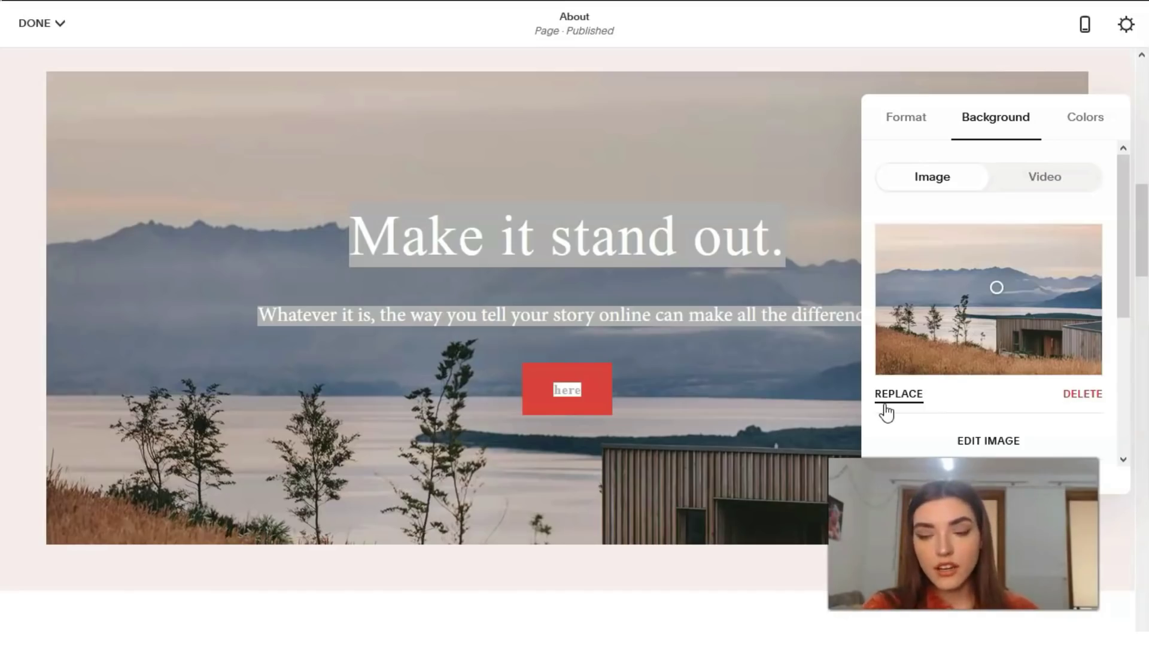
click(39, 609)
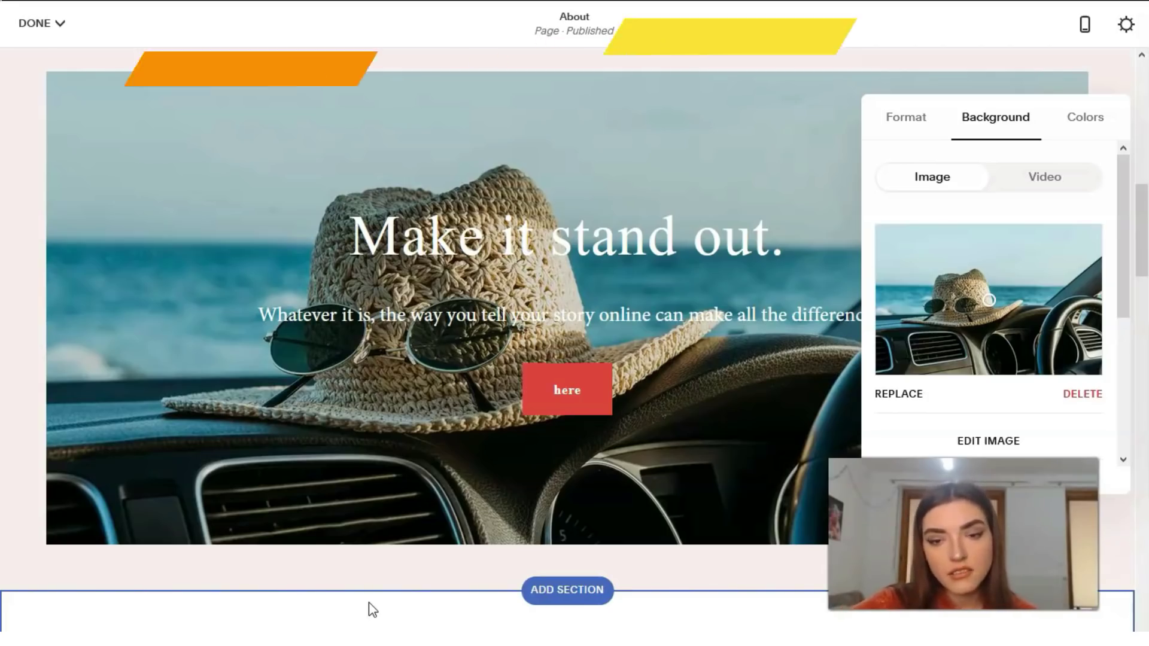
click(431, 586)
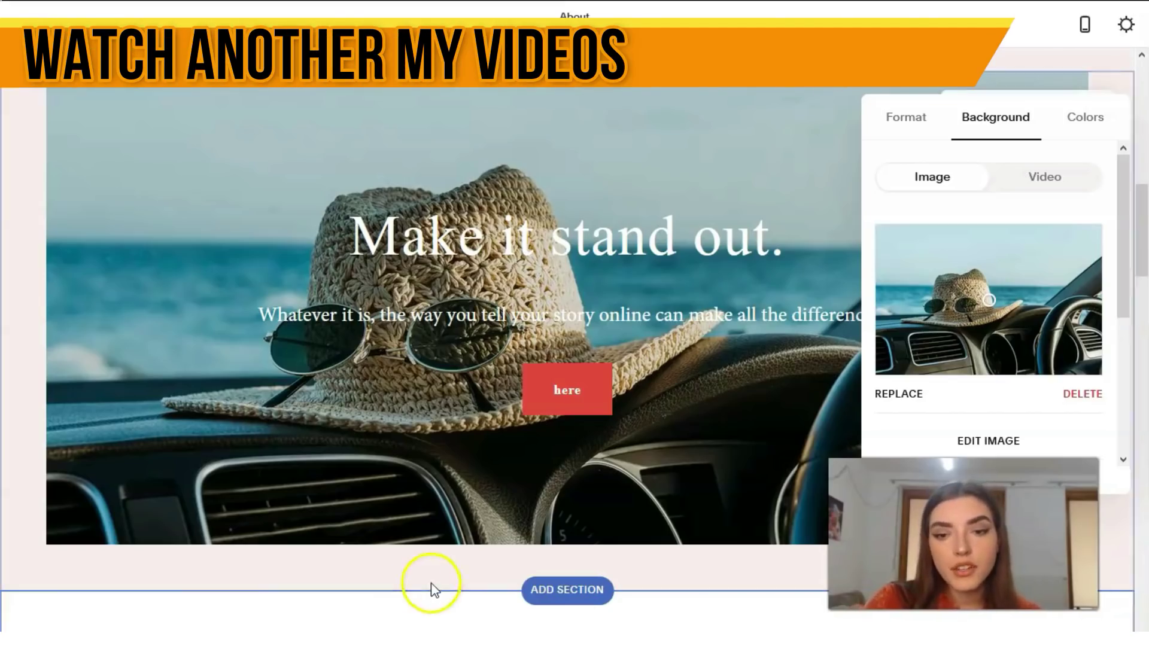